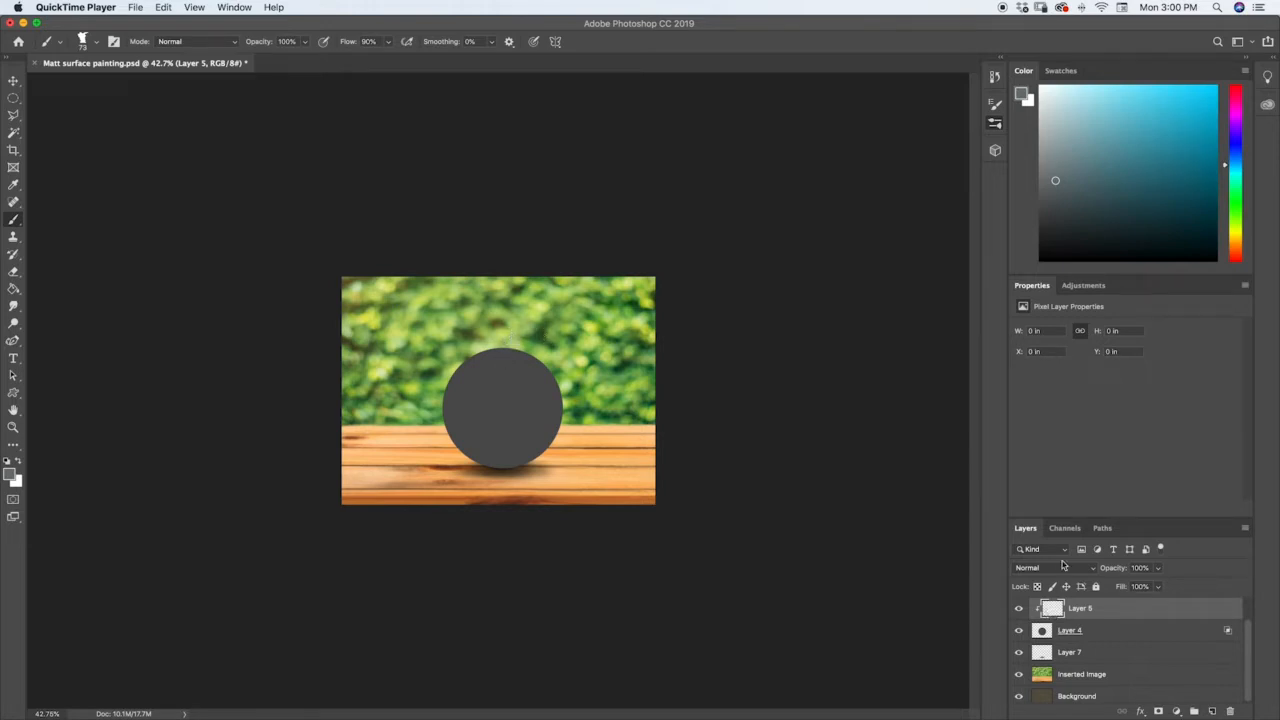
- Look through the Evenant-Concept-Art-Brush-Pack presets around the selected Aufgenommener Pinsel 1 41 brush
click(995, 126)
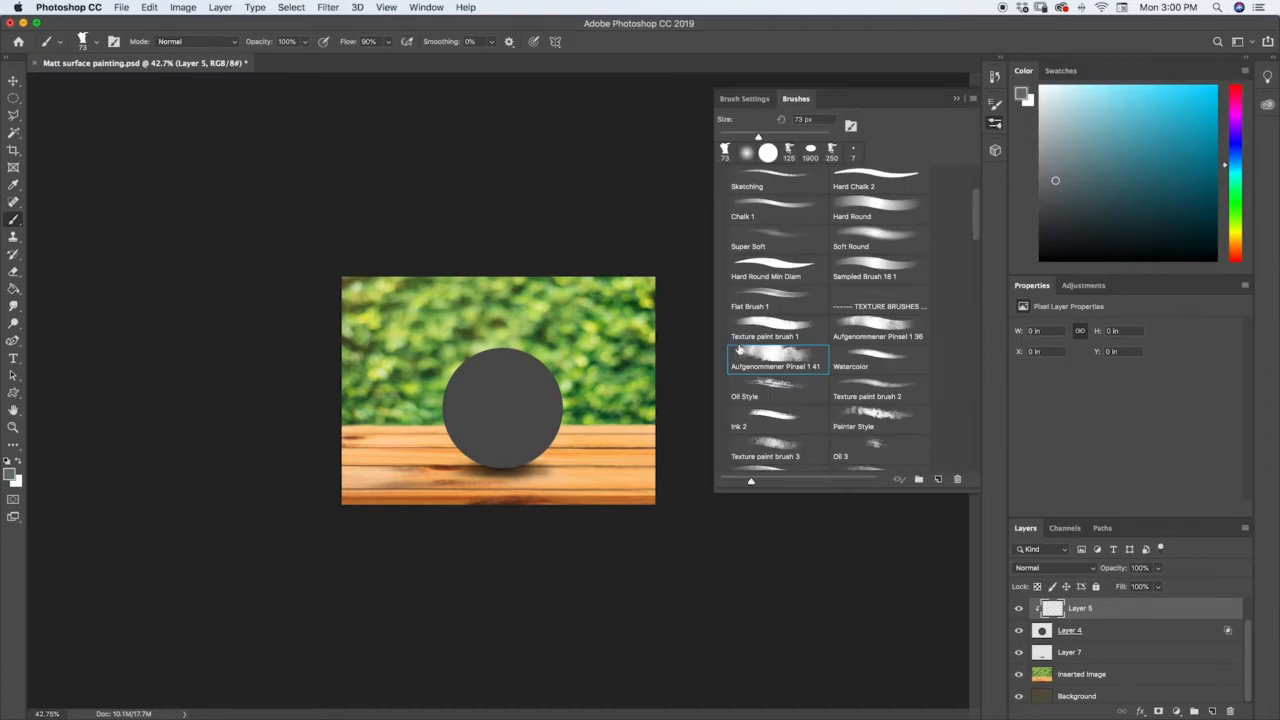
drag(975, 208, 975, 177)
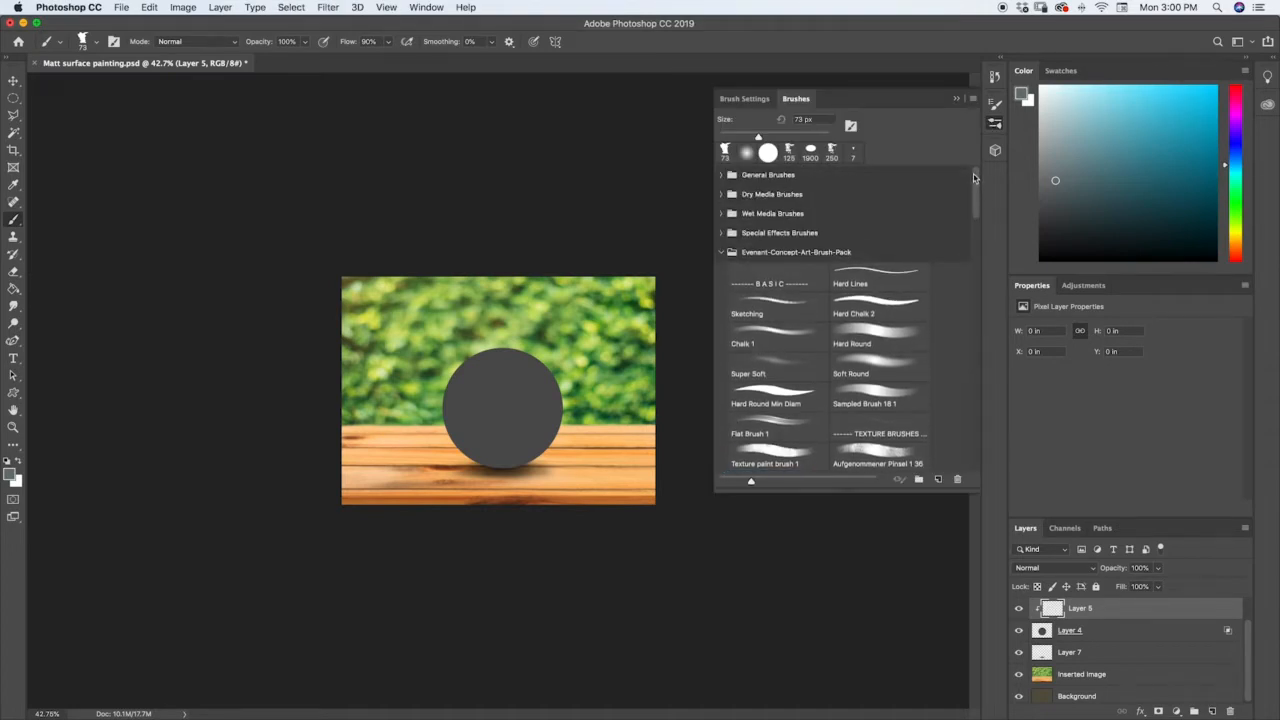
scroll(974, 187, down, 5)
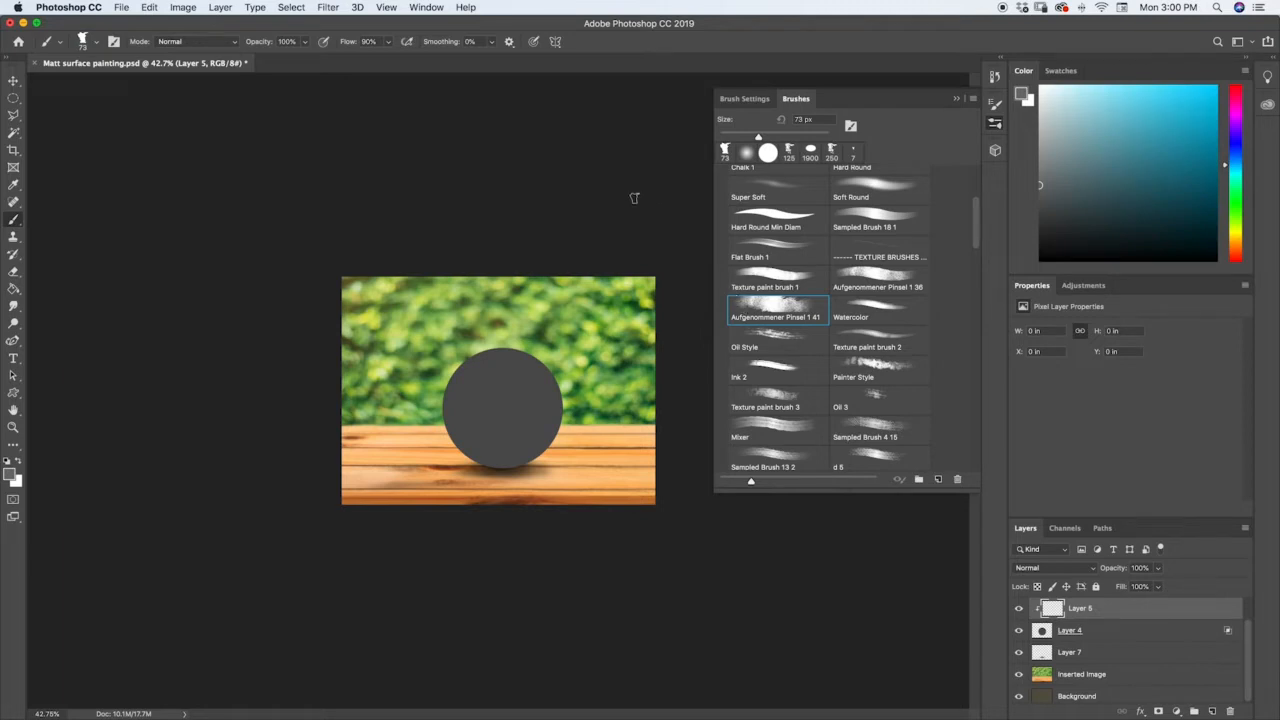
click(996, 122)
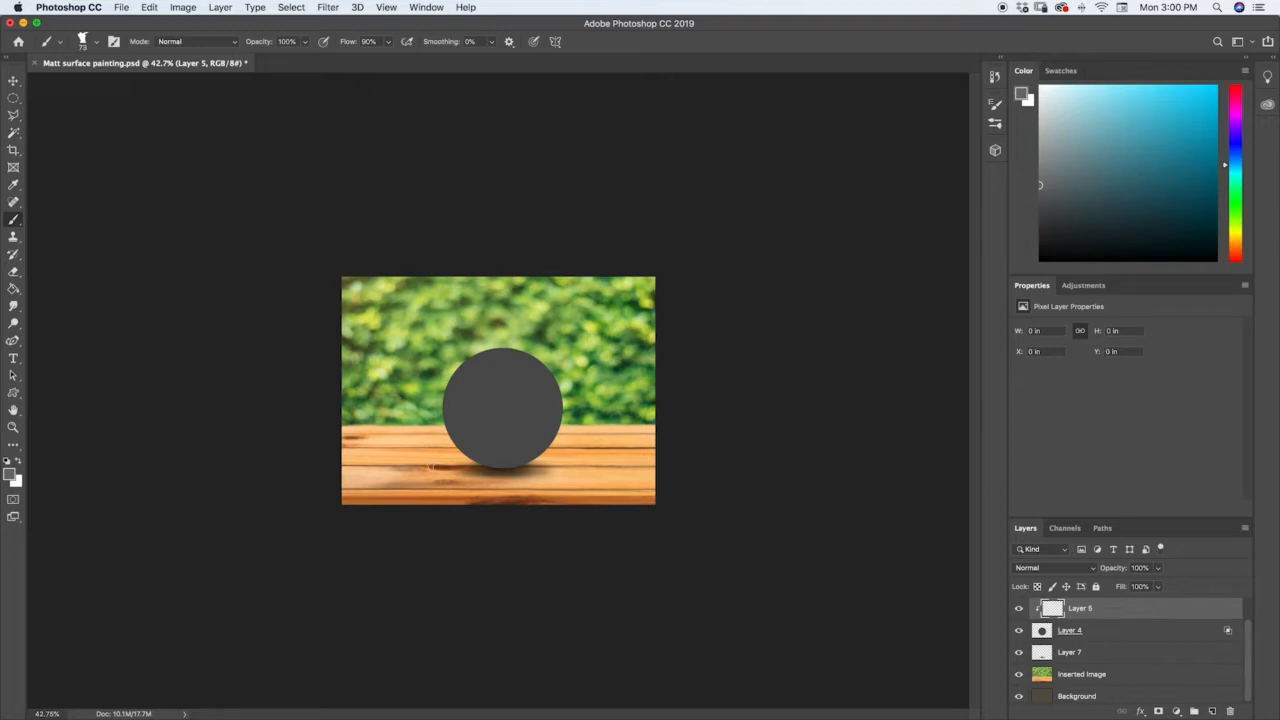
- Sample the orange of the wood, mute it to a grey-brown, and paint bounced light across the sphere's lower part on Layer 5
click(484, 412)
alt+click(434, 474)
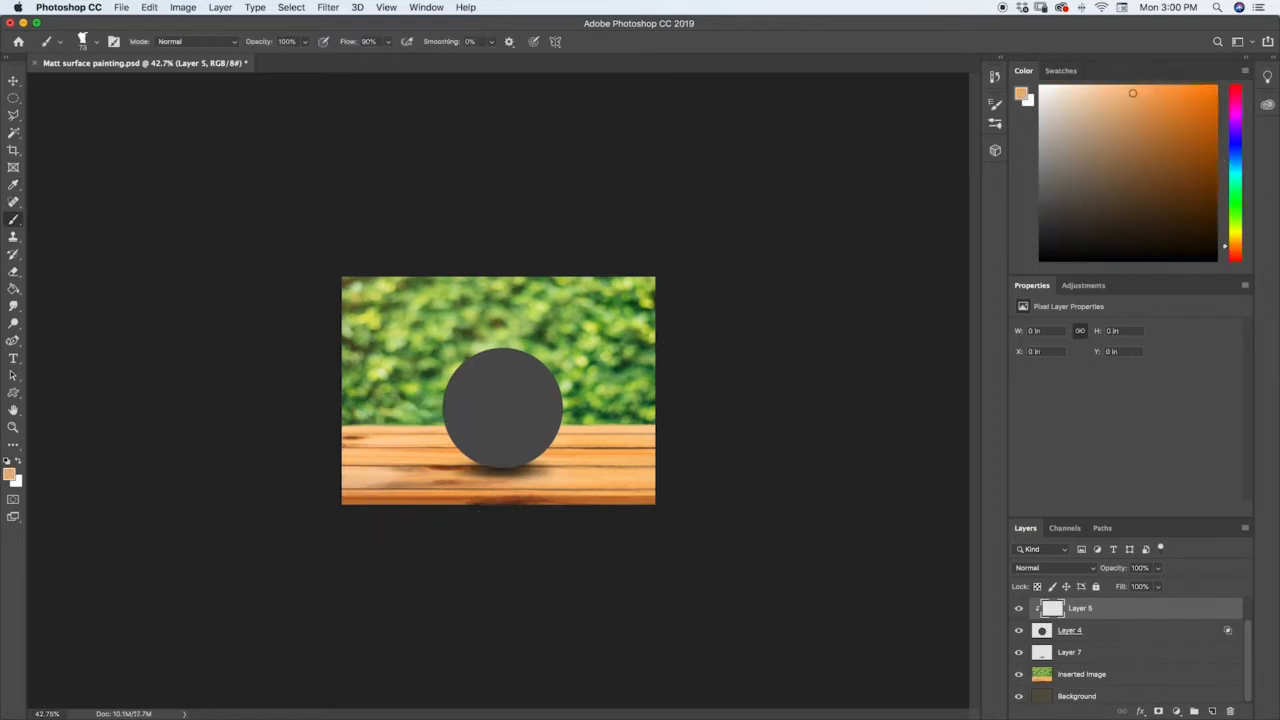
click(1093, 160)
drag(452, 433, 450, 438)
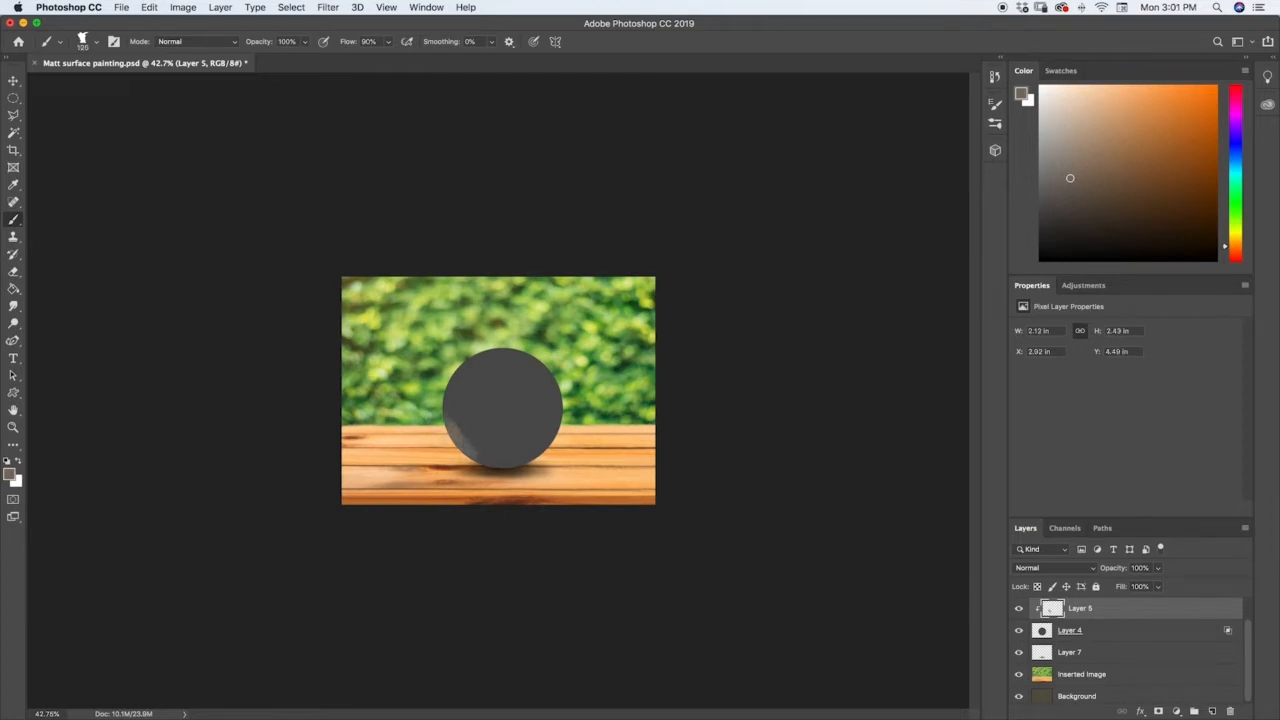
key(super+equal)
key(super+equal)
key(super+equal)
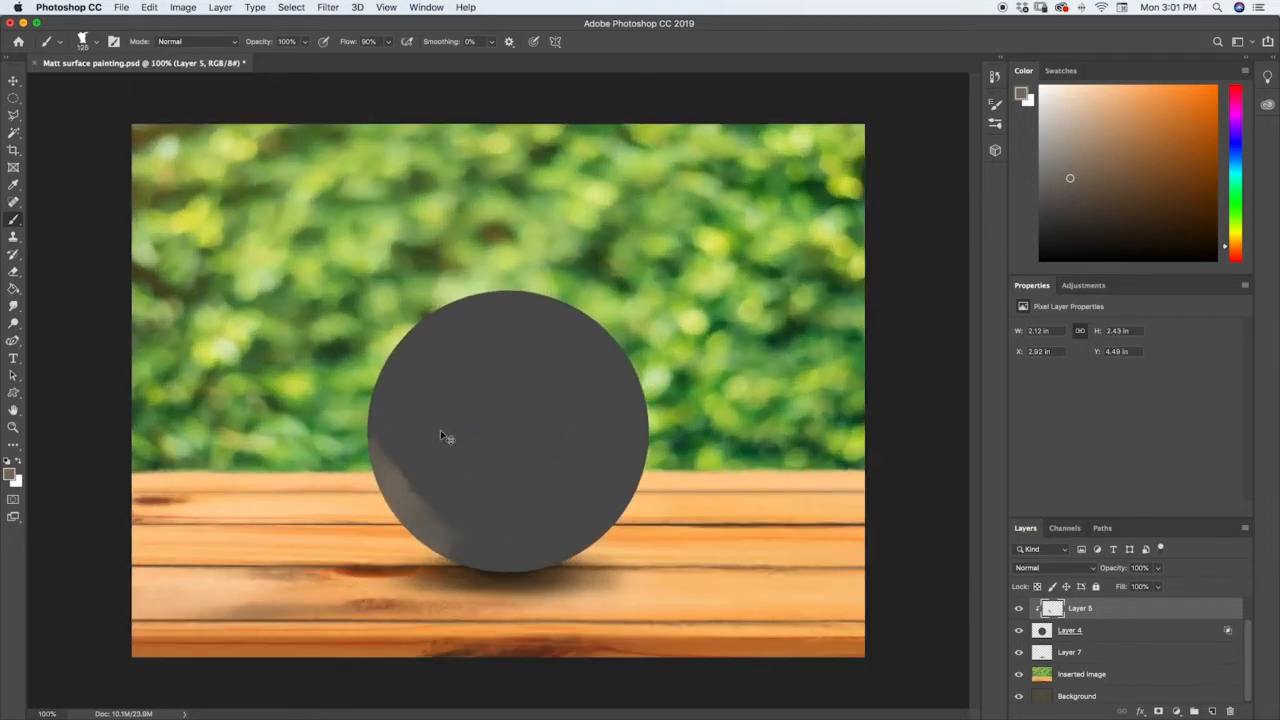
mouse_move(372, 440)
mouse_down()
mouse_move(454, 559)
mouse_move(424, 548)
mouse_move(535, 562)
mouse_up()
mouse_move(612, 515)
mouse_down()
mouse_move(595, 537)
mouse_move(636, 471)
mouse_move(650, 413)
mouse_move(568, 542)
mouse_move(432, 535)
mouse_move(534, 557)
mouse_move(432, 530)
mouse_move(443, 482)
mouse_up()
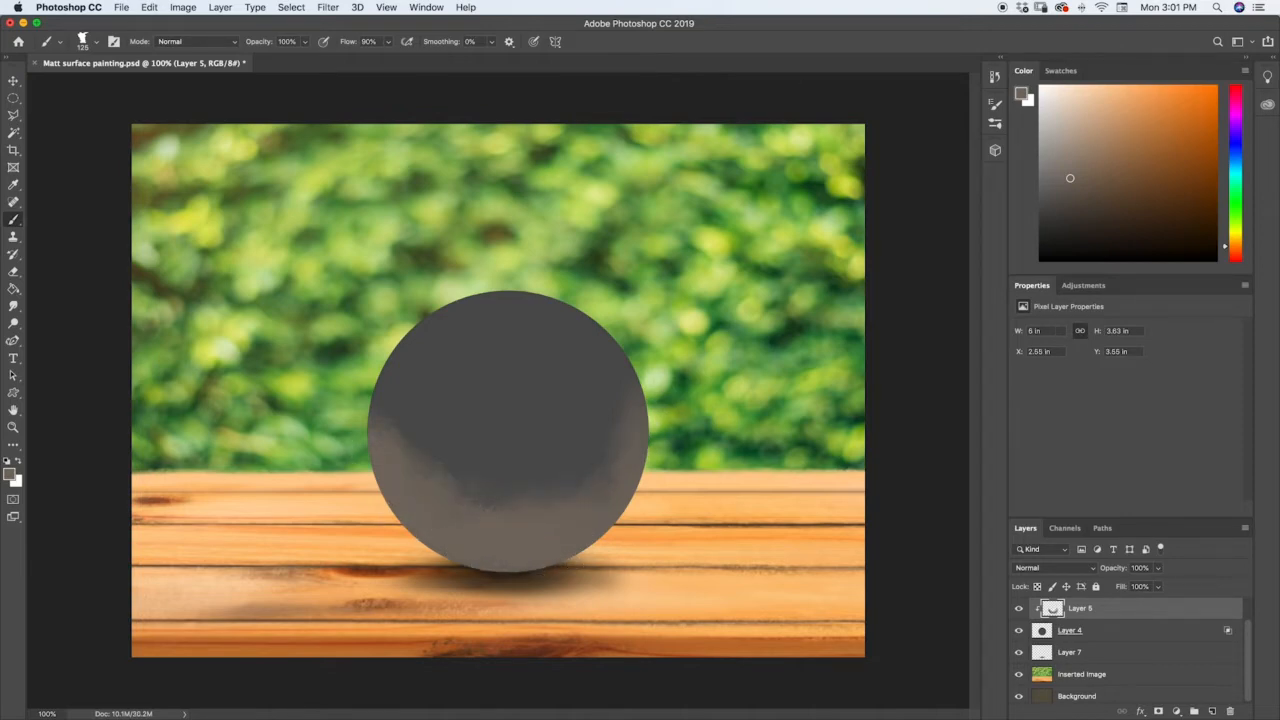
- Sample the sphere's grey, darken it, and paint a curved core shadow just above the warm bounced light
key(i)
click(551, 445)
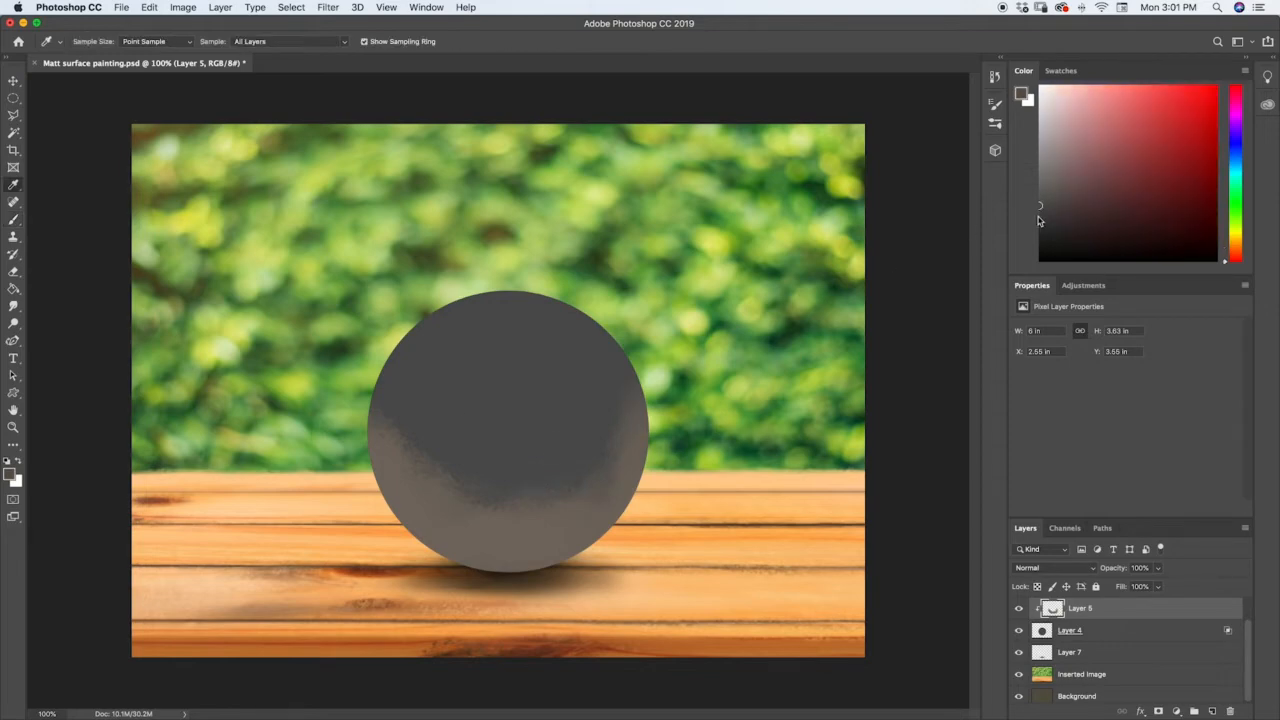
key(b)
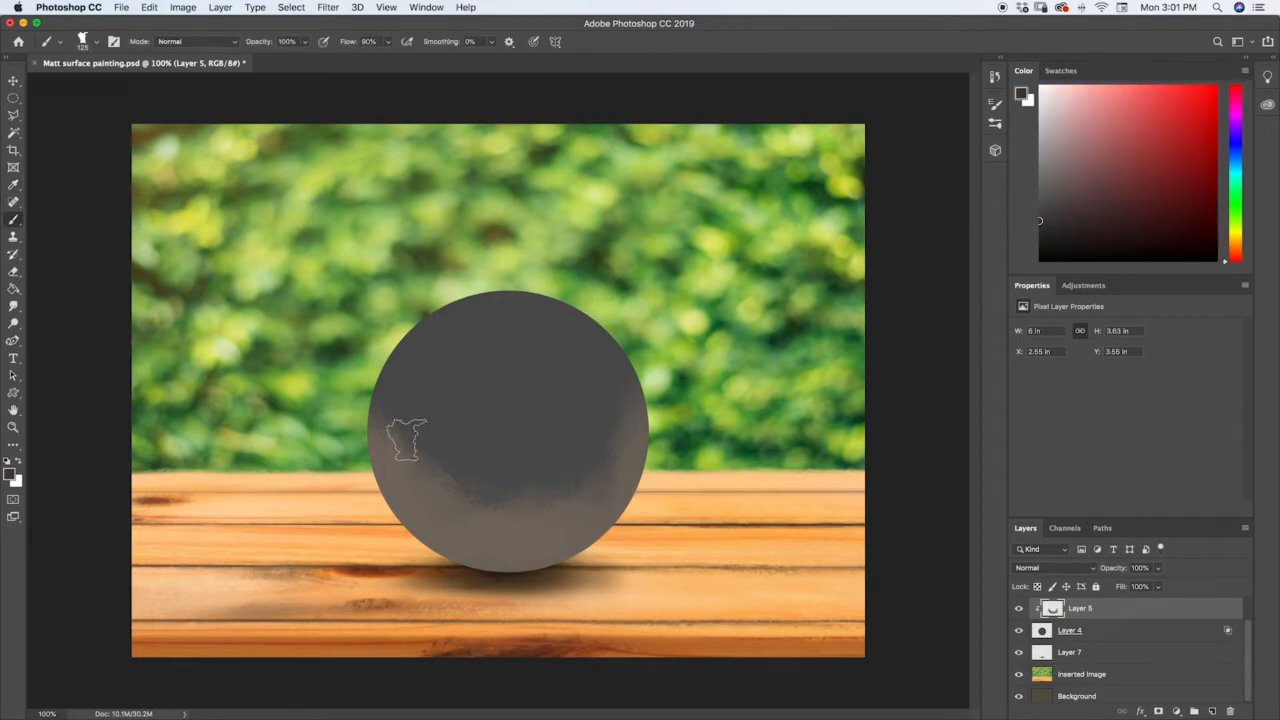
mouse_move(390, 434)
mouse_down()
mouse_move(383, 400)
mouse_move(433, 473)
mouse_move(424, 466)
mouse_move(480, 501)
mouse_move(420, 466)
mouse_move(470, 509)
mouse_move(459, 518)
mouse_move(411, 493)
mouse_move(489, 528)
mouse_move(434, 494)
mouse_move(496, 522)
mouse_move(531, 506)
mouse_move(459, 488)
mouse_move(560, 492)
mouse_move(497, 498)
mouse_move(532, 519)
mouse_move(486, 523)
mouse_move(574, 505)
mouse_move(523, 501)
mouse_move(593, 467)
mouse_move(557, 495)
mouse_move(585, 475)
mouse_move(578, 494)
mouse_move(564, 500)
mouse_move(608, 413)
mouse_move(562, 508)
mouse_up()
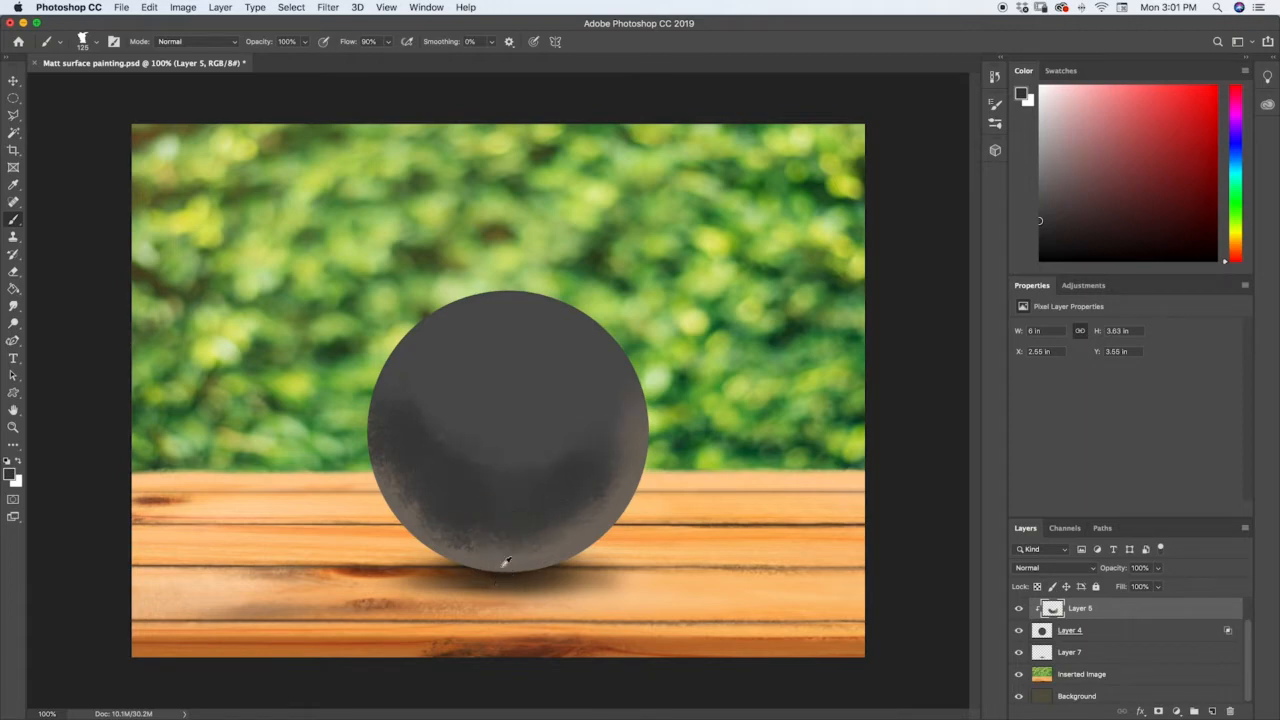
- Sample the sphere's base, choose a near-black tone, paint dark contact shading there, and reduce the brush to 90 px
alt+click(507, 570)
drag(507, 570, 518, 500)
click(1044, 233)
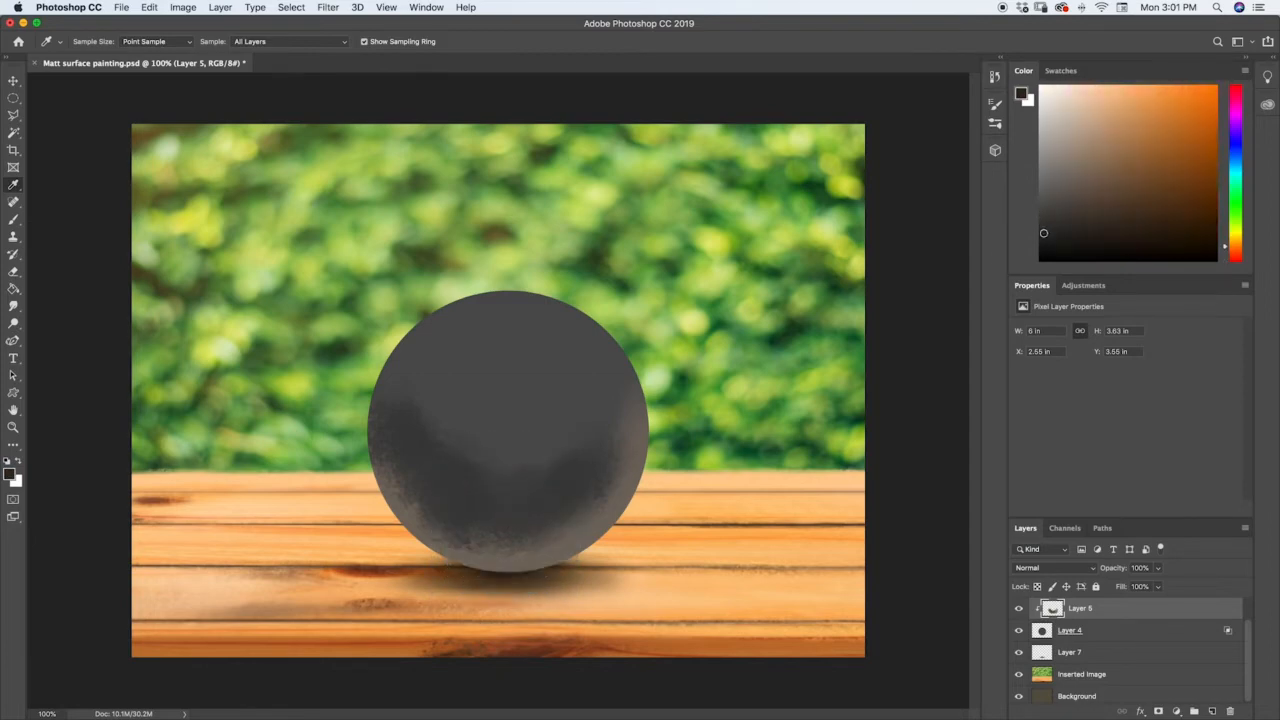
mouse_move(503, 544)
mouse_down()
mouse_move(510, 499)
mouse_move(506, 539)
mouse_move(545, 527)
mouse_move(513, 574)
mouse_move(570, 551)
mouse_up()
key(bracketleft)
key(bracketleft)
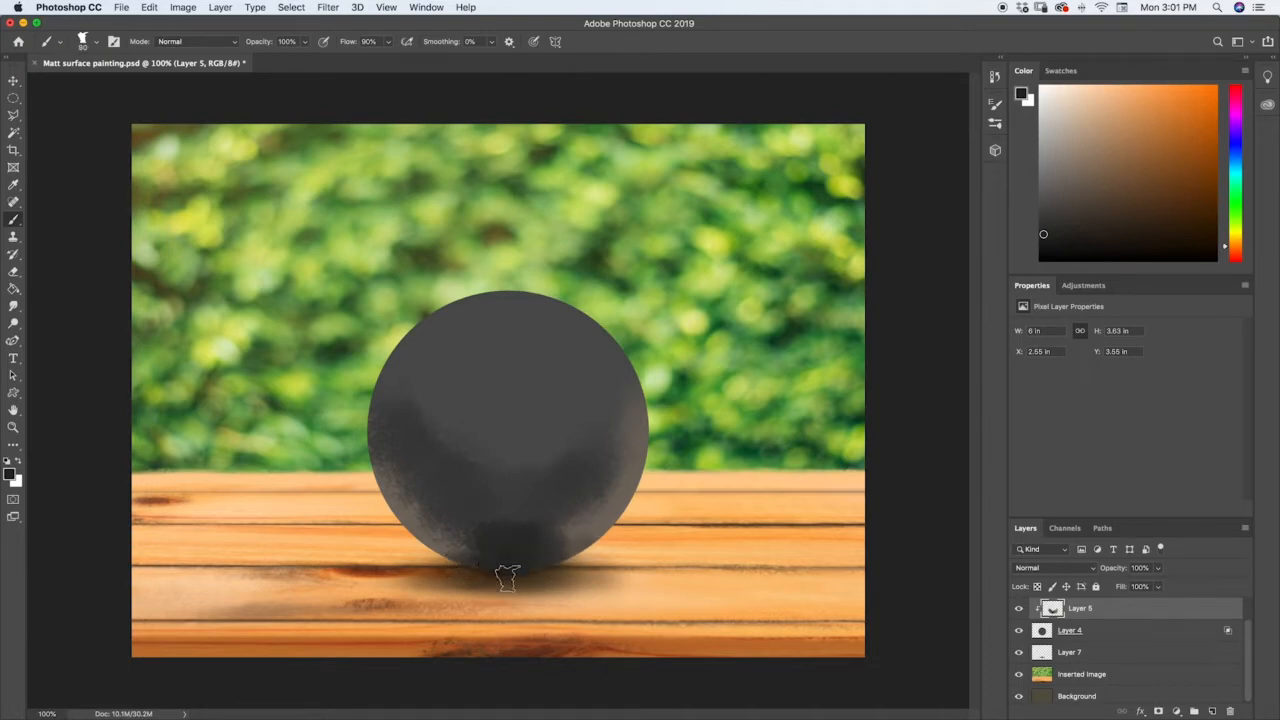
- Sample tones from the sphere's lower edge and repaint the warm reflected band between the core shadow and dark base
key(i)
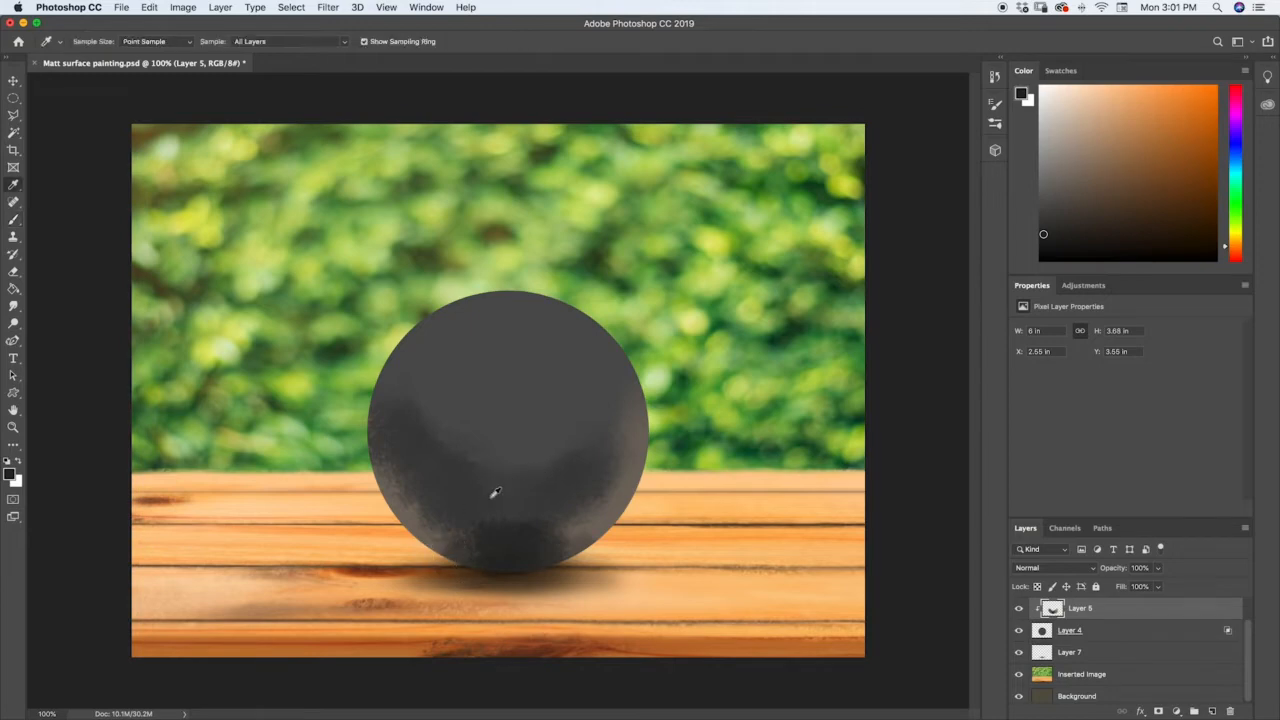
click(425, 523)
key(b)
mouse_move(420, 518)
mouse_down()
mouse_move(476, 540)
mouse_move(433, 535)
mouse_move(479, 545)
mouse_move(534, 538)
mouse_move(431, 525)
mouse_move(500, 544)
mouse_move(554, 534)
mouse_move(523, 544)
mouse_move(604, 501)
mouse_move(521, 552)
mouse_move(583, 529)
mouse_move(452, 545)
mouse_move(523, 556)
mouse_move(433, 534)
mouse_move(498, 555)
mouse_move(521, 550)
mouse_move(435, 537)
mouse_move(518, 552)
mouse_move(581, 536)
mouse_move(543, 545)
mouse_move(614, 482)
mouse_move(593, 537)
mouse_move(531, 563)
mouse_up()
alt+click(561, 547)
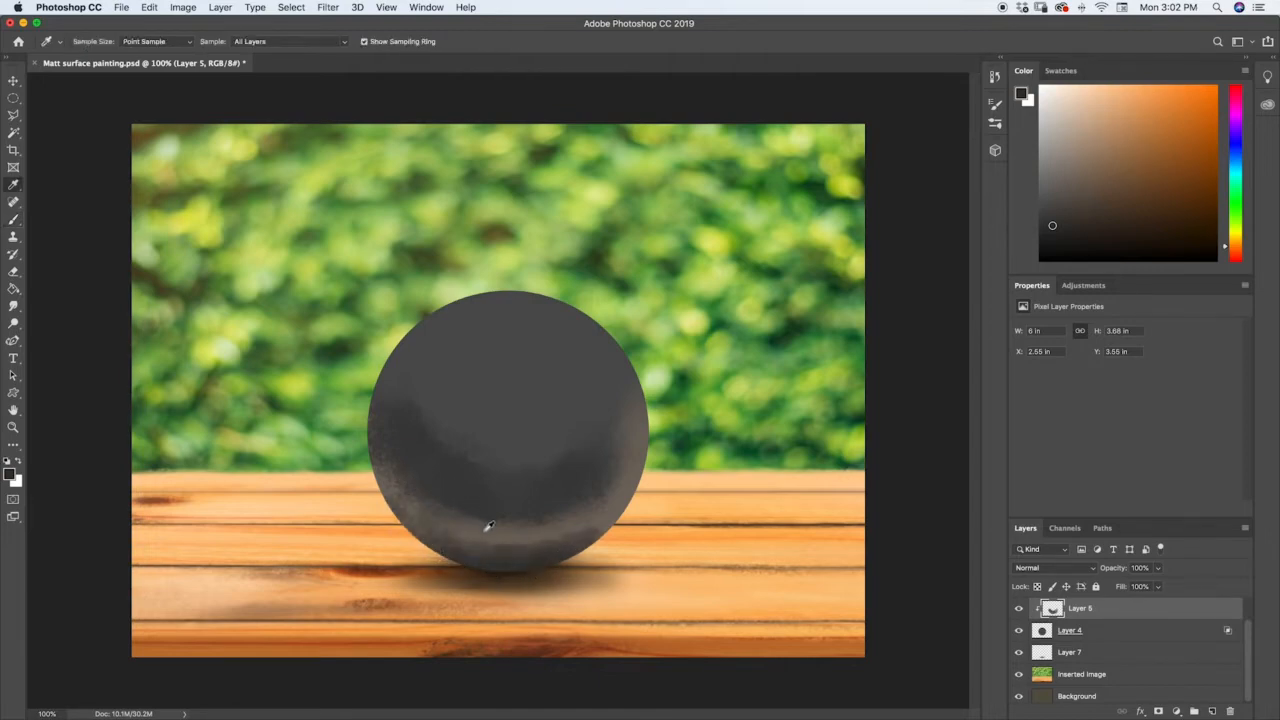
alt+click(484, 530)
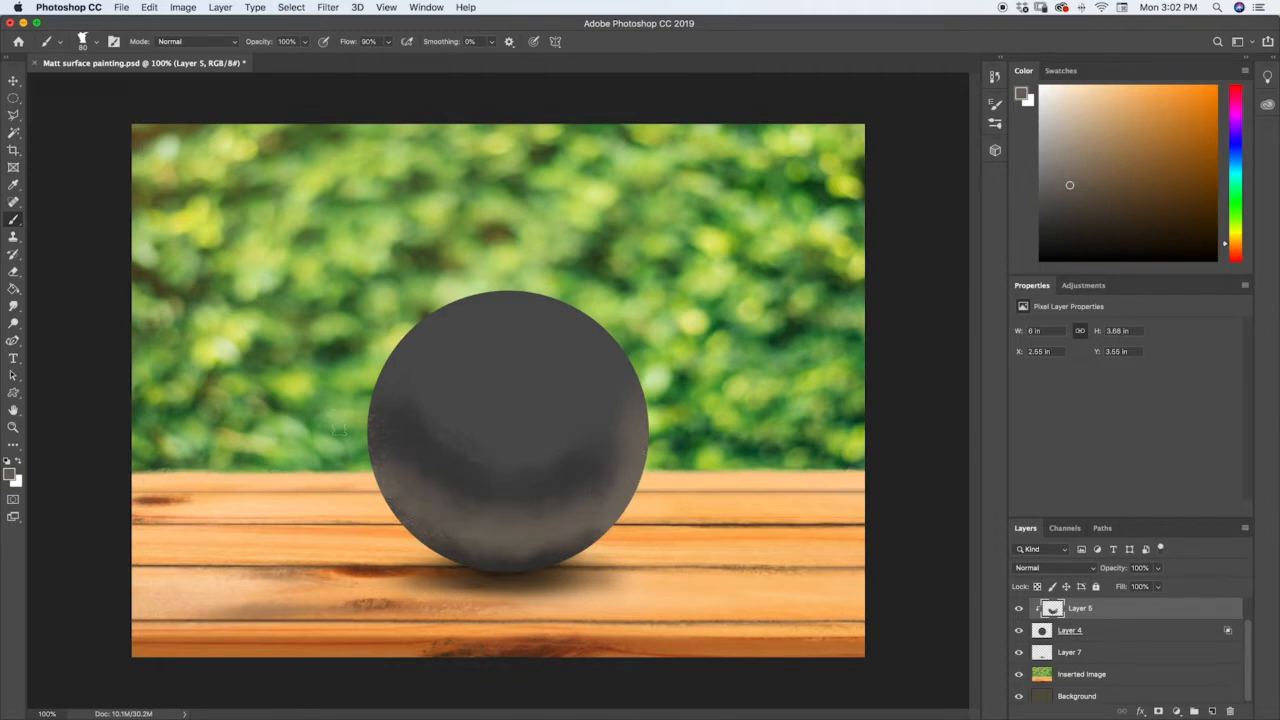
- Sample the core shadow tones and blend the transitions between the sphere's grey body, shadow and warm lower band
key(i)
key(b)
alt+click(510, 472)
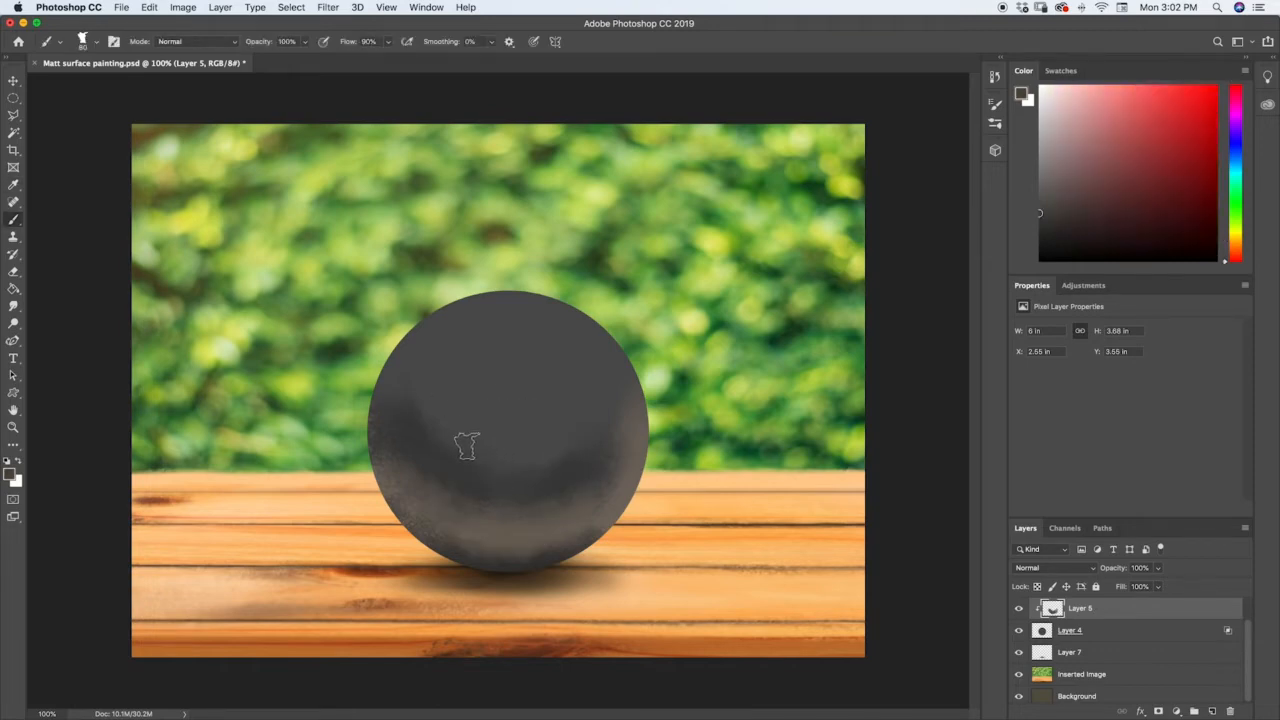
mouse_move(420, 420)
mouse_down()
mouse_move(406, 377)
mouse_move(412, 420)
mouse_up()
key(alt)
alt+click(472, 492)
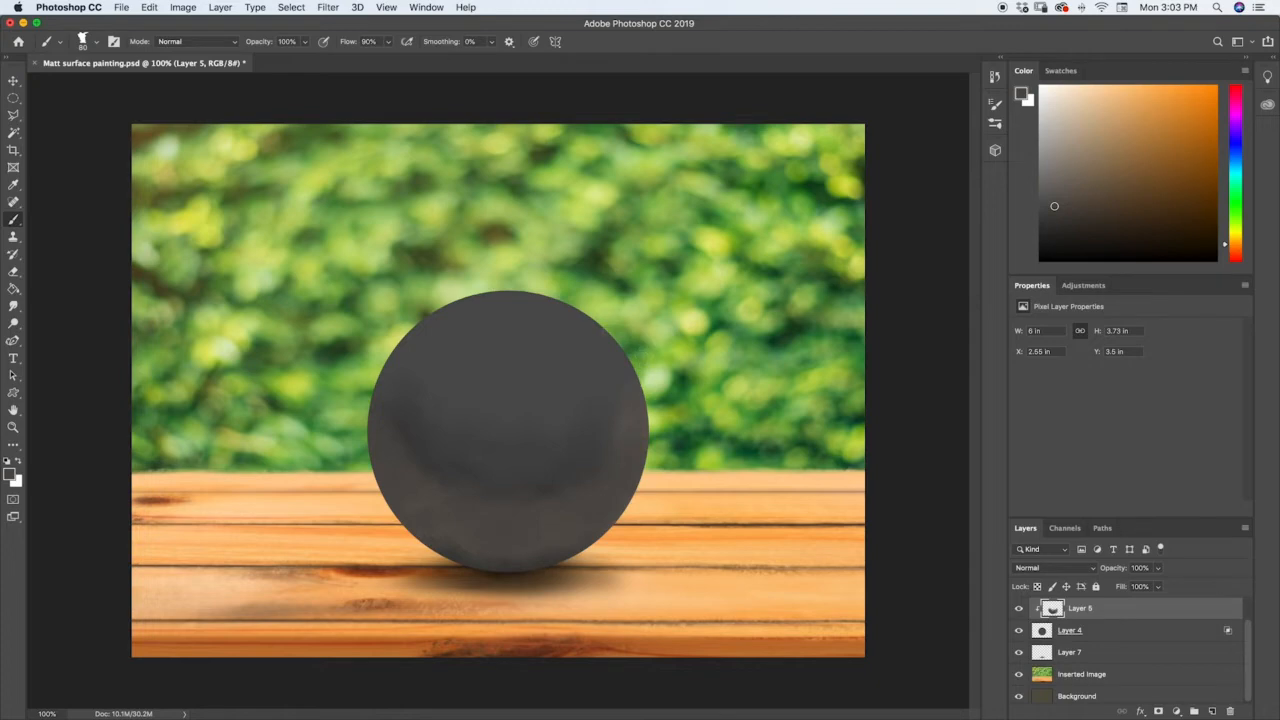
- Sample dark tones from the sphere and deepen its bottom edge and the curved core shadow band
key(i)
click(519, 561)
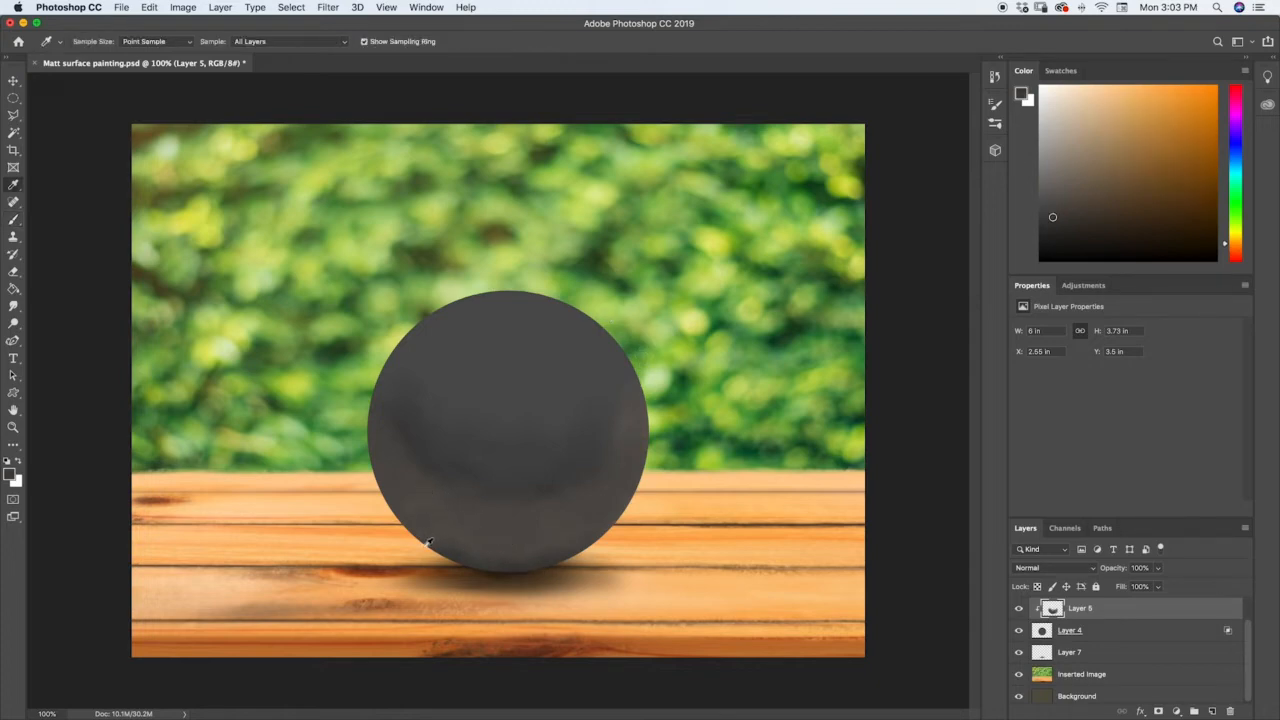
key(b)
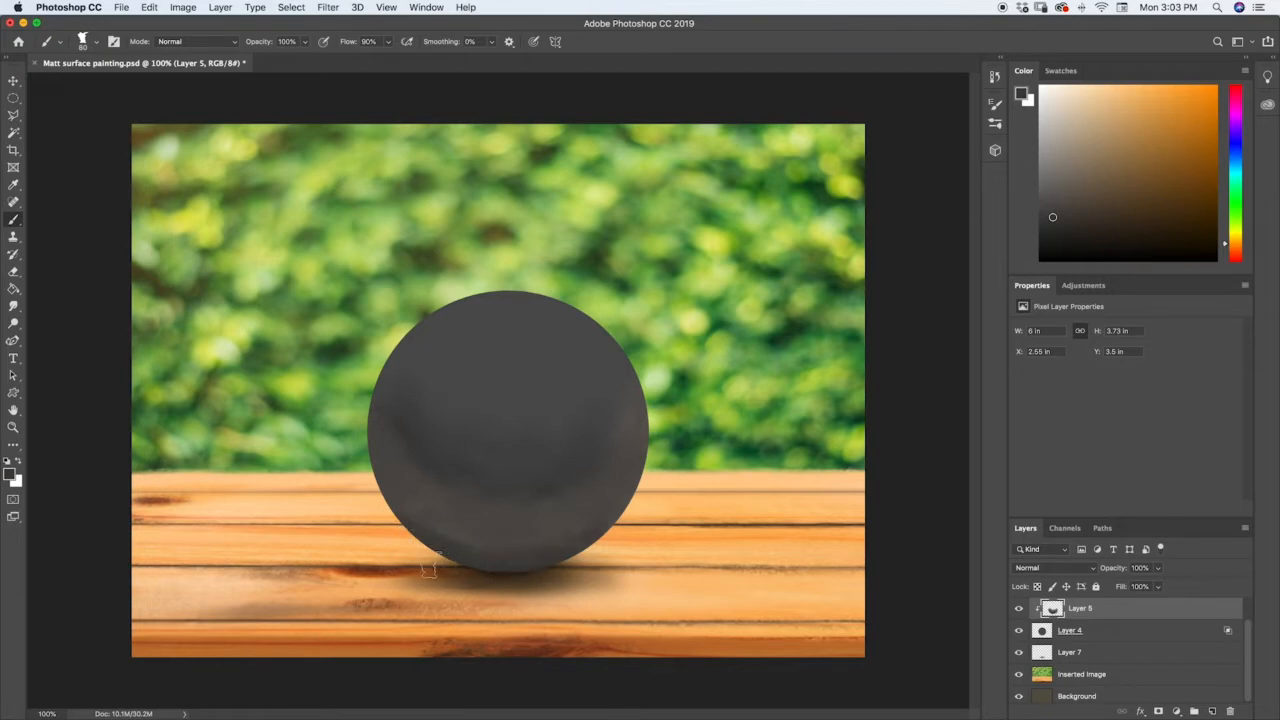
mouse_move(476, 580)
mouse_down()
mouse_move(510, 575)
mouse_move(436, 555)
mouse_up()
alt+click(445, 491)
mouse_move(428, 474)
mouse_down()
mouse_move(409, 444)
mouse_move(438, 482)
mouse_move(393, 416)
mouse_move(452, 493)
mouse_move(385, 432)
mouse_move(457, 504)
mouse_move(377, 397)
mouse_move(427, 495)
mouse_move(396, 470)
mouse_move(433, 497)
mouse_move(414, 480)
mouse_move(482, 494)
mouse_move(457, 478)
mouse_move(536, 502)
mouse_move(439, 488)
mouse_move(562, 511)
mouse_move(468, 503)
mouse_move(580, 492)
mouse_move(560, 455)
mouse_move(458, 498)
mouse_move(485, 516)
mouse_move(546, 517)
mouse_move(496, 519)
mouse_move(600, 487)
mouse_move(488, 503)
mouse_move(578, 477)
mouse_move(501, 482)
mouse_move(526, 477)
mouse_move(426, 445)
mouse_move(535, 476)
mouse_move(452, 465)
mouse_move(570, 489)
mouse_move(481, 512)
mouse_move(501, 522)
mouse_move(560, 501)
mouse_move(538, 502)
mouse_move(537, 477)
mouse_move(582, 443)
mouse_move(512, 482)
mouse_move(604, 459)
mouse_move(482, 513)
mouse_move(536, 512)
mouse_move(591, 478)
mouse_move(561, 508)
mouse_move(611, 458)
mouse_move(550, 521)
mouse_move(621, 415)
mouse_move(559, 483)
mouse_move(617, 423)
mouse_move(598, 476)
mouse_move(621, 400)
mouse_move(549, 510)
mouse_move(470, 527)
mouse_move(512, 520)
mouse_move(623, 419)
mouse_move(508, 489)
mouse_move(540, 509)
mouse_move(621, 431)
mouse_move(604, 481)
mouse_move(630, 411)
mouse_move(591, 459)
mouse_move(629, 376)
mouse_move(580, 451)
mouse_move(623, 409)
mouse_move(514, 494)
mouse_move(514, 509)
mouse_move(616, 432)
mouse_up()
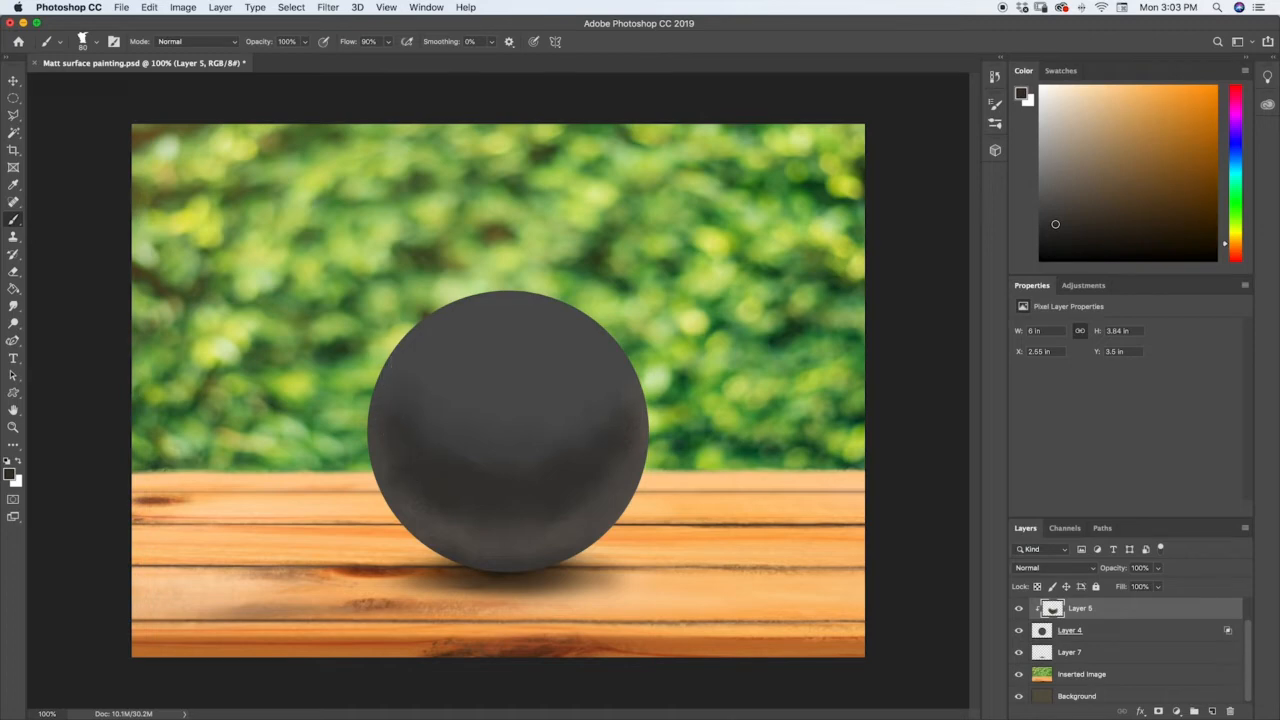
- Sample the sphere's upper grey, shift it to a lighter yellowish grey, and paint soft light on the upper half
alt+click(527, 362)
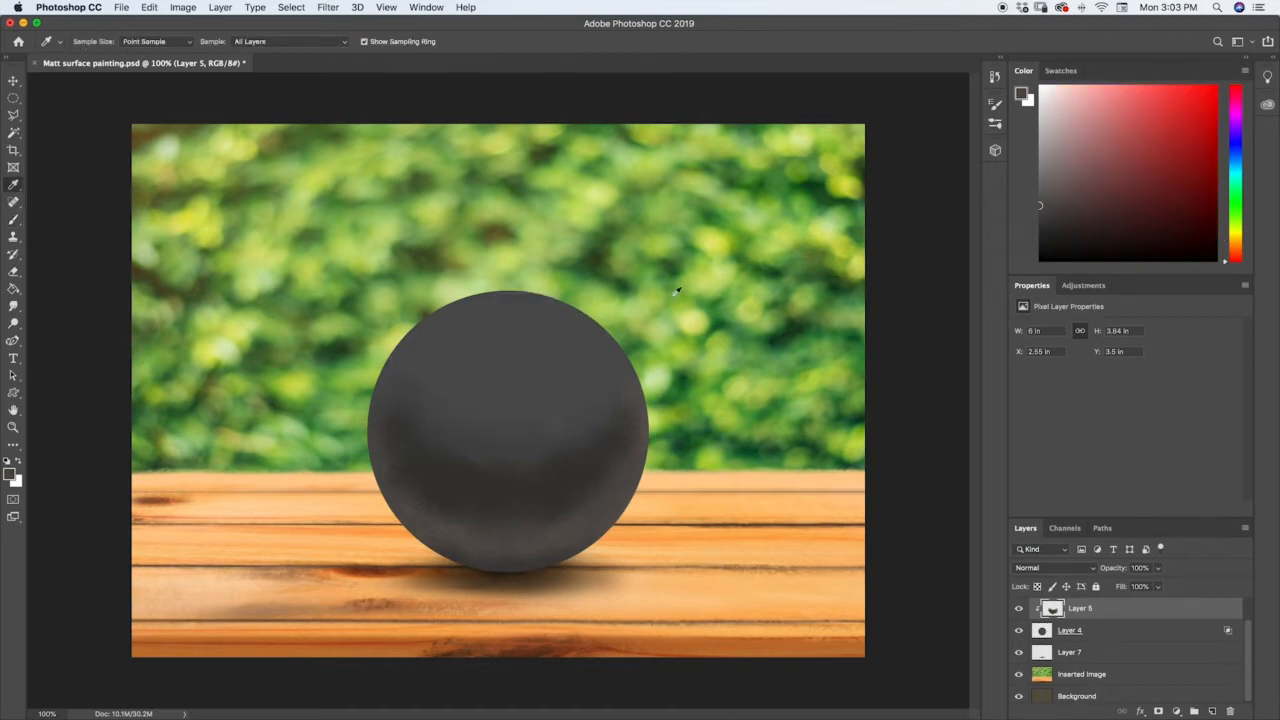
click(1230, 240)
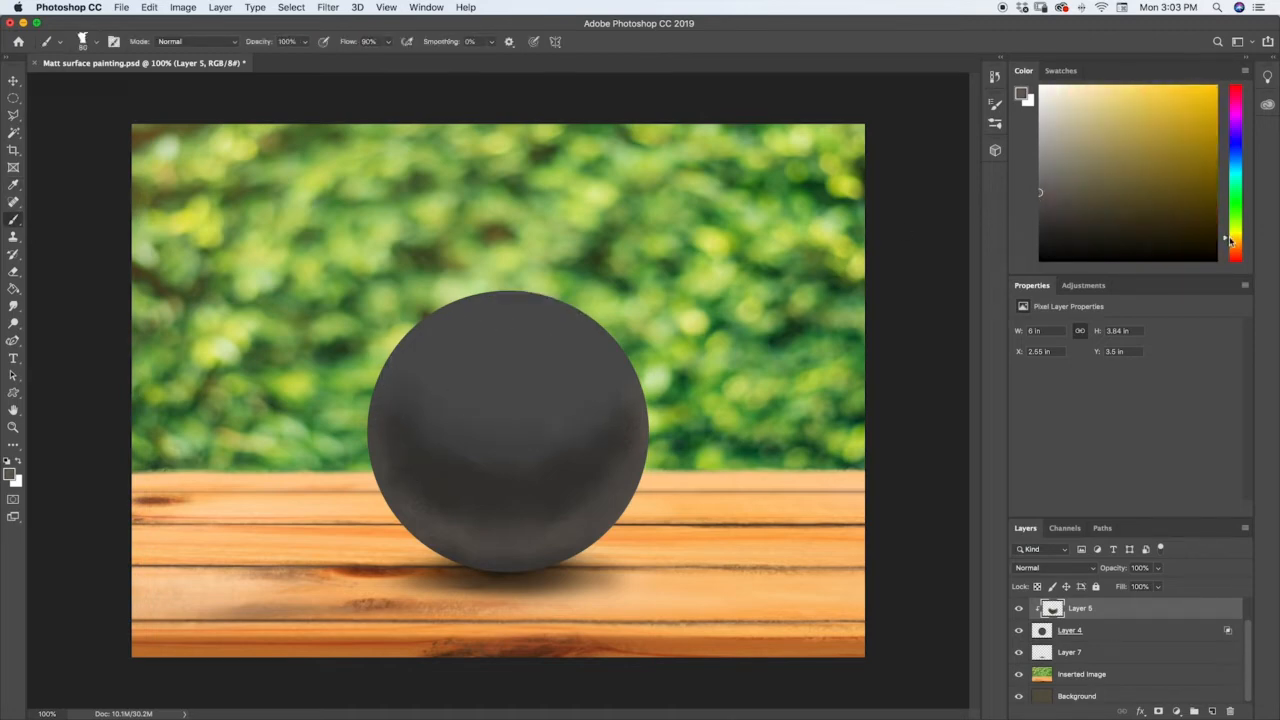
drag(1230, 240, 1230, 237)
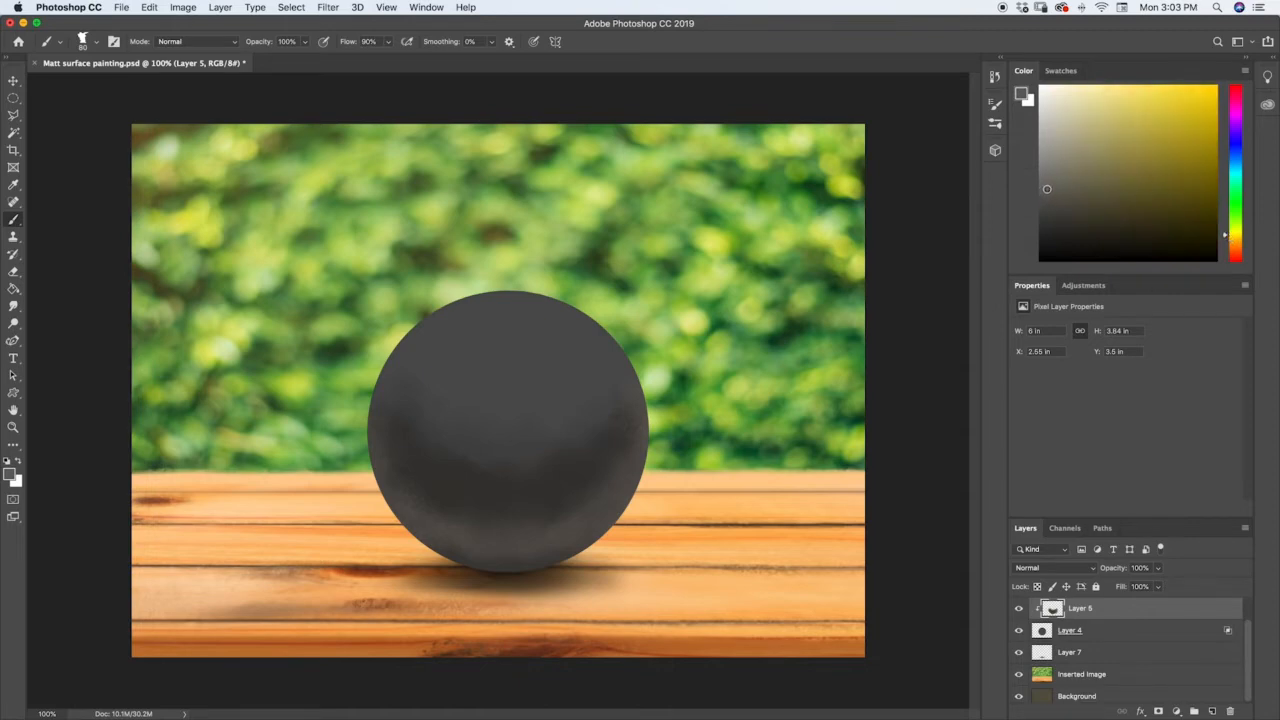
drag(515, 383, 509, 345)
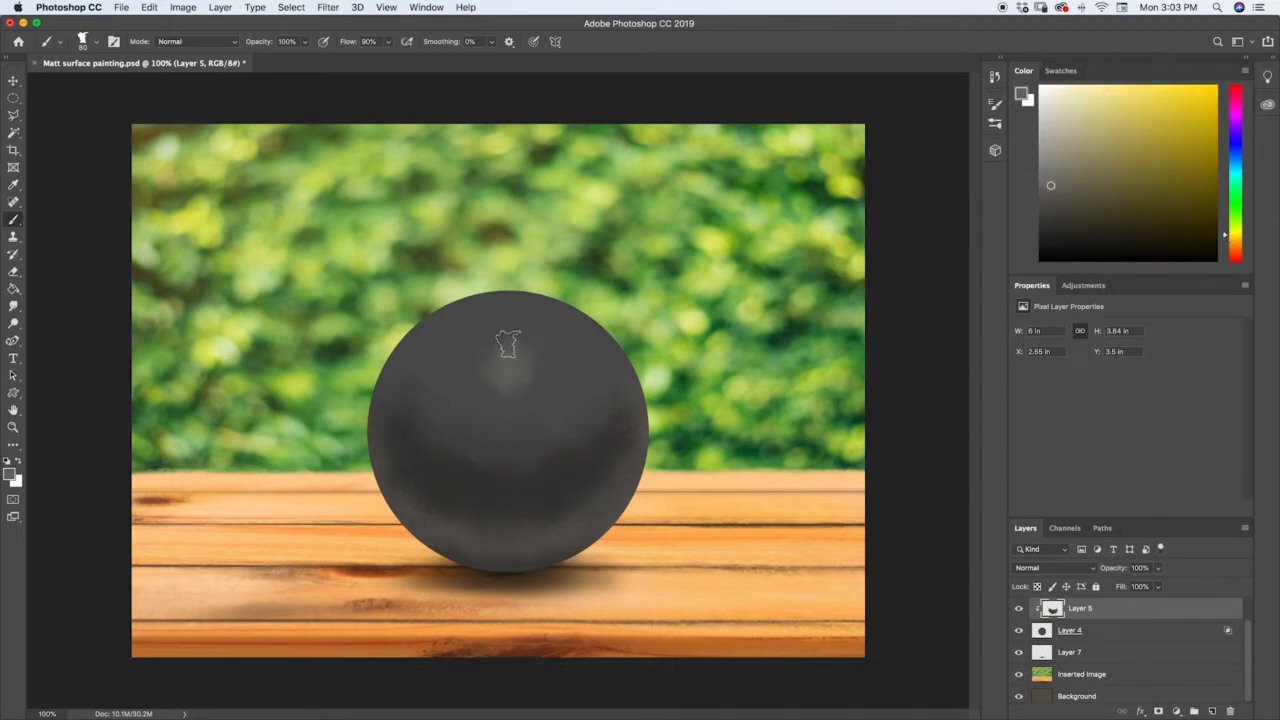
mouse_move(541, 388)
mouse_down()
mouse_move(485, 399)
mouse_move(548, 391)
mouse_move(532, 335)
mouse_move(514, 393)
mouse_move(493, 332)
mouse_move(509, 378)
mouse_move(465, 352)
mouse_move(533, 349)
mouse_move(485, 393)
mouse_move(517, 341)
mouse_move(515, 416)
mouse_move(538, 356)
mouse_move(525, 357)
mouse_move(534, 388)
mouse_move(551, 355)
mouse_move(508, 390)
mouse_move(557, 343)
mouse_move(479, 351)
mouse_move(529, 399)
mouse_move(490, 340)
mouse_move(480, 399)
mouse_move(535, 352)
mouse_move(460, 354)
mouse_move(517, 411)
mouse_move(530, 398)
mouse_move(441, 370)
mouse_up()
- Enlarge the brush to 175 px and spread the soft light over the sphere's top and upper centre
key(])
key(])
key(])
key(])
key(])
key(])
key([)
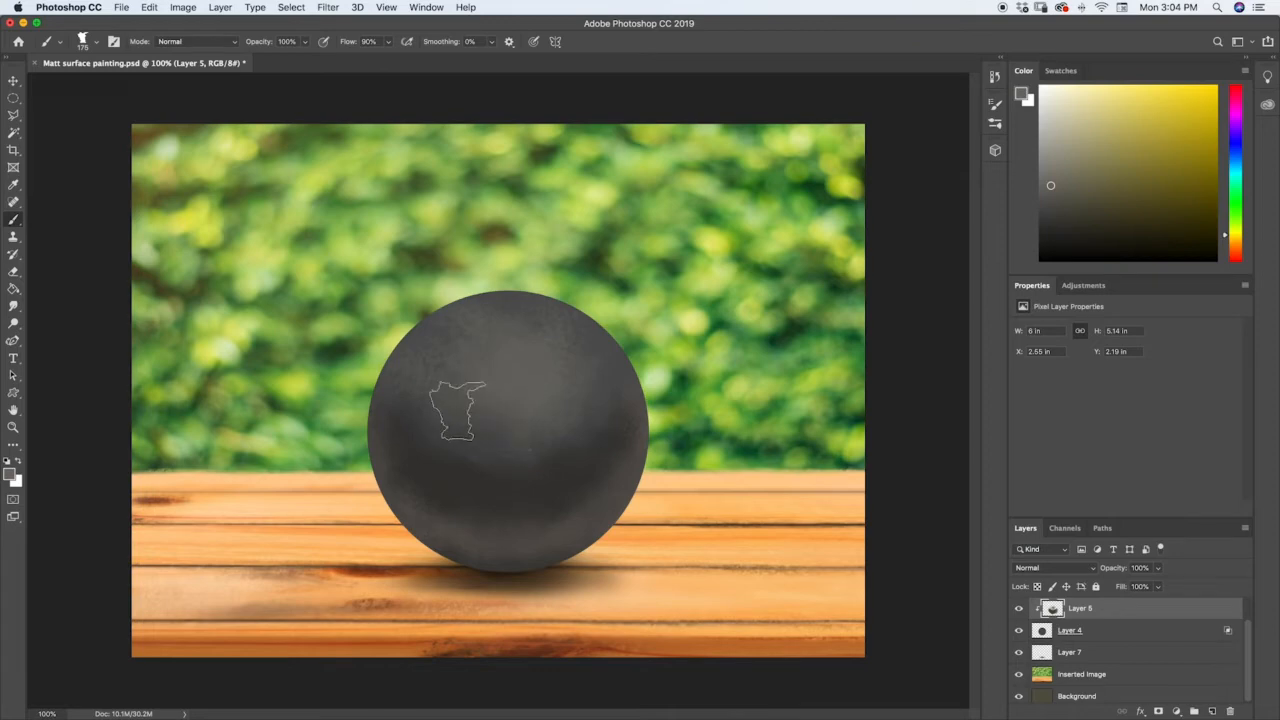
mouse_move(495, 296)
mouse_down()
mouse_move(573, 330)
mouse_move(461, 305)
mouse_up()
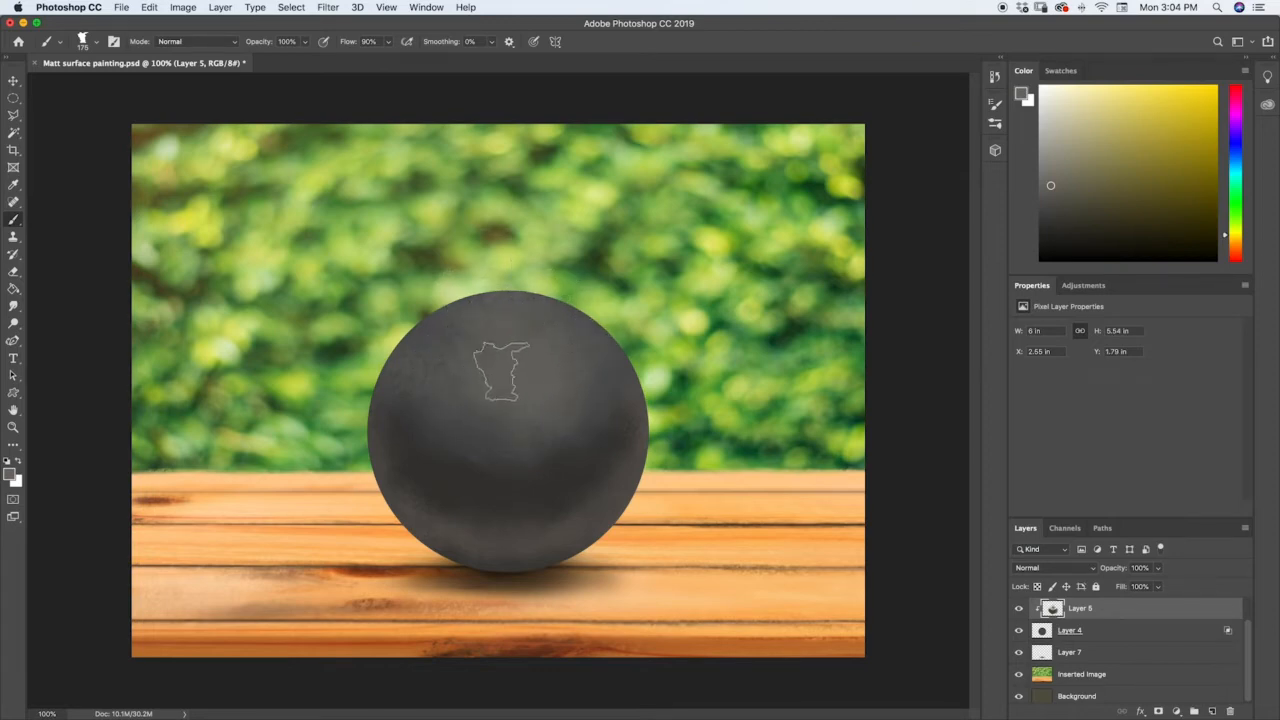
drag(510, 362, 508, 371)
- Reduce the brush to 70 px, choose a lighter grey, and paint a small highlight at the sphere's upper centre
key(bracketleft)
key(bracketleft)
key(bracketleft)
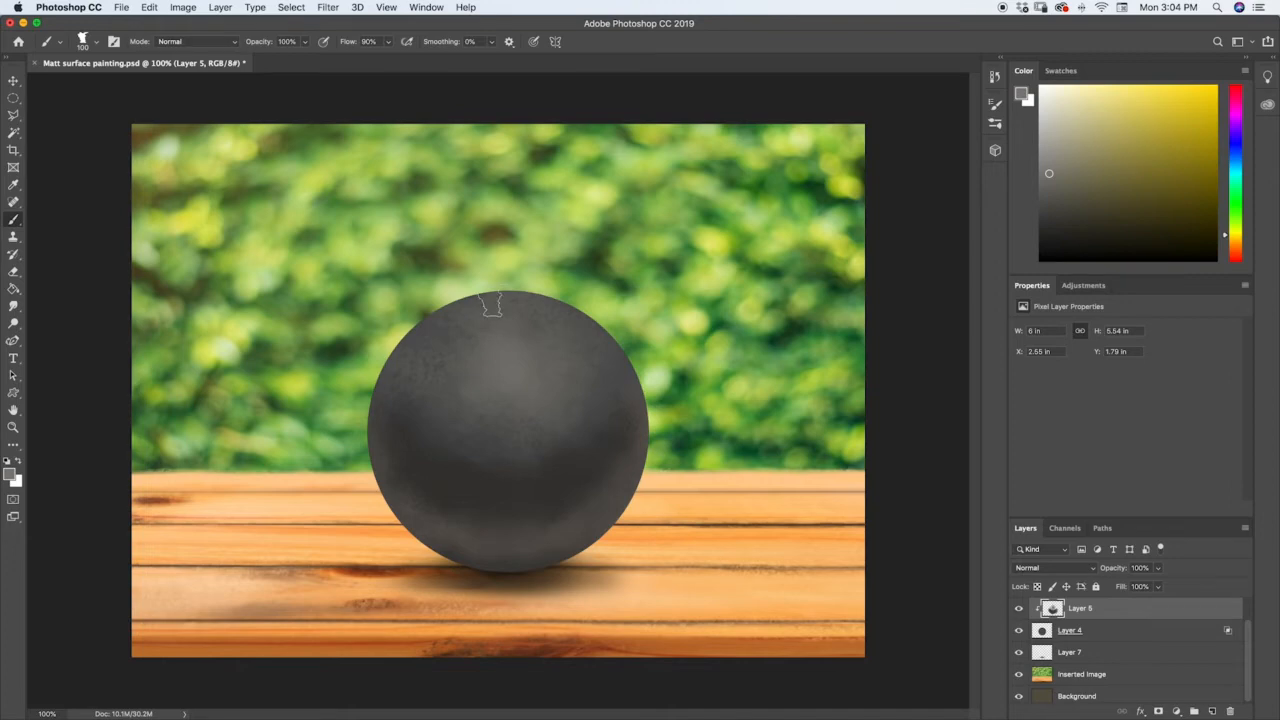
click(1048, 162)
key(bracketleft)
key(bracketleft)
key(bracketleft)
mouse_move(490, 356)
mouse_down()
mouse_move(522, 364)
mouse_move(490, 343)
mouse_move(504, 341)
mouse_move(538, 365)
mouse_up()
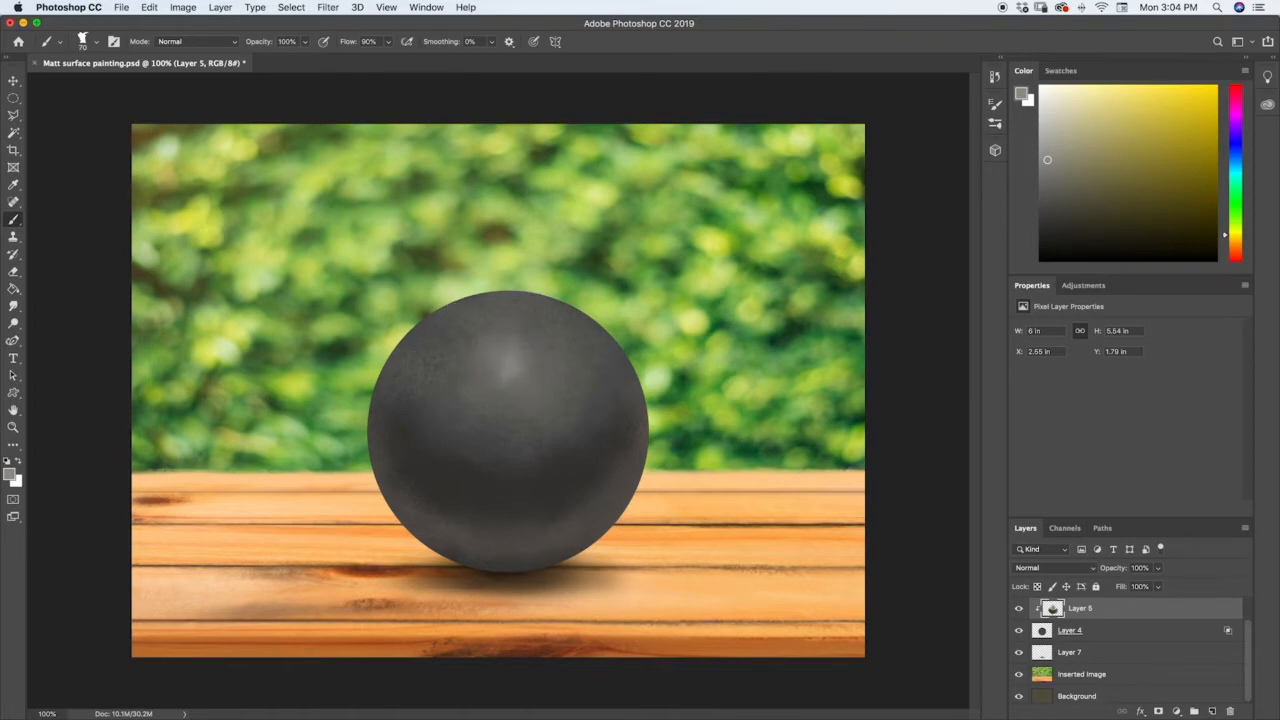
- Sample green from the foliage, mute it towards grey, and paint reflected light along the sphere's side edges, adjusting the hue
key(i)
click(342, 426)
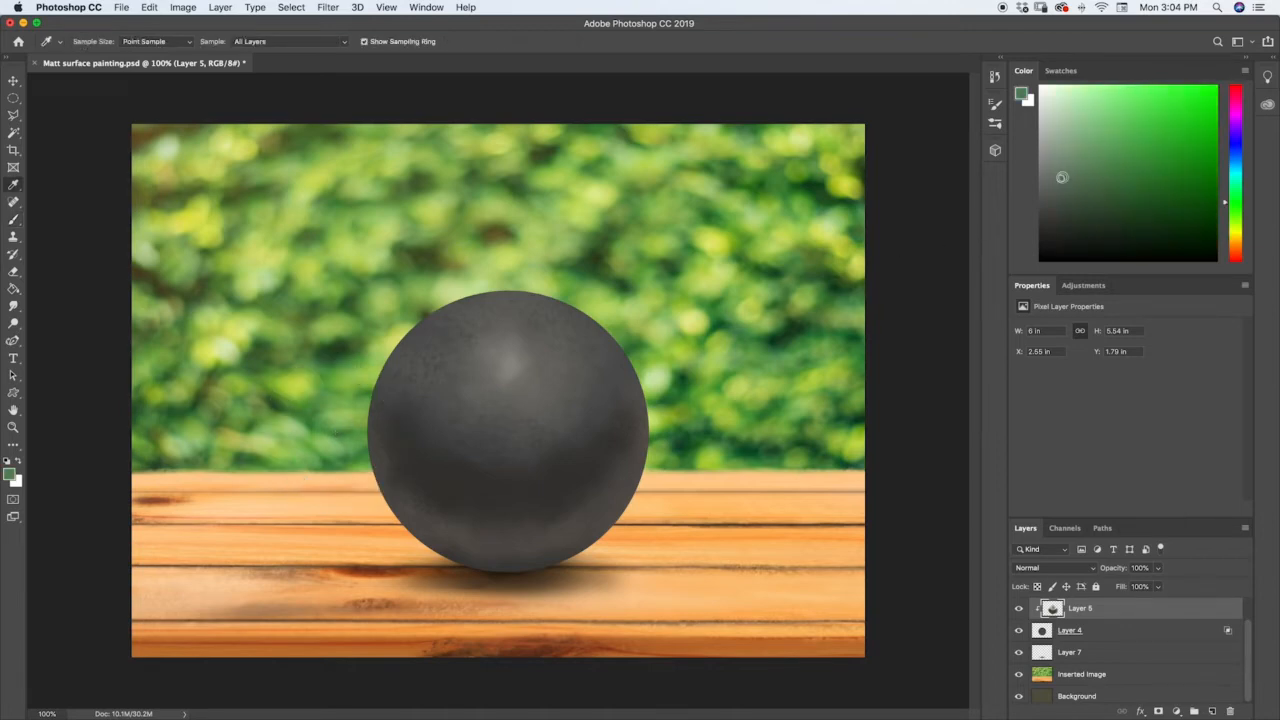
key(b)
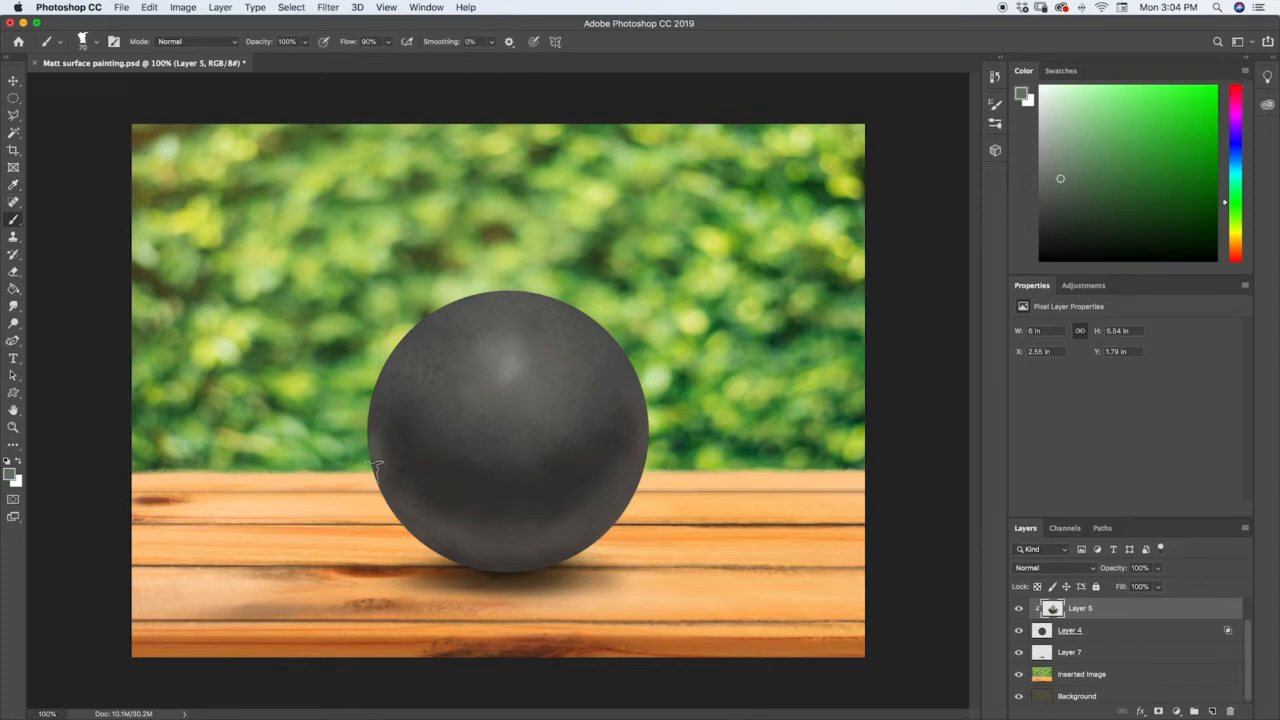
key(super+z)
drag(1224, 208, 1224, 215)
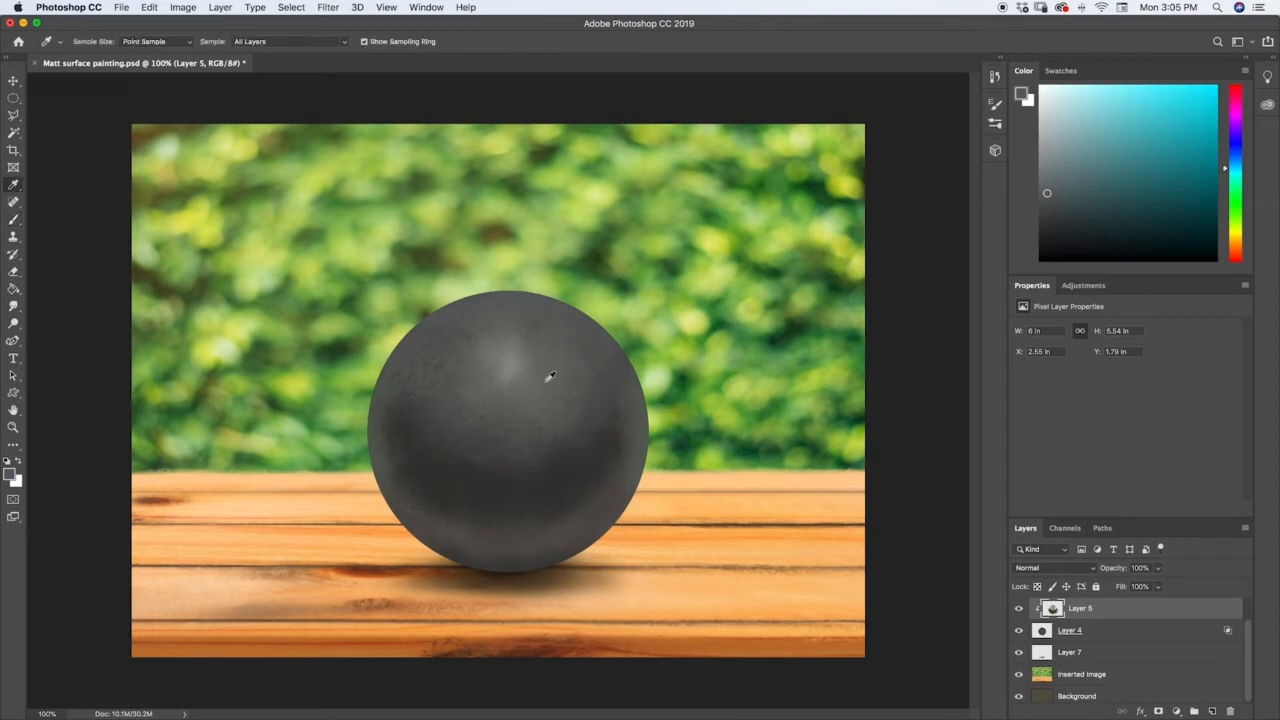
- Sample the sphere's upper grey and dark core-shadow tone, and shade the sphere's bottom edge with the dark tone
alt+click(545, 382)
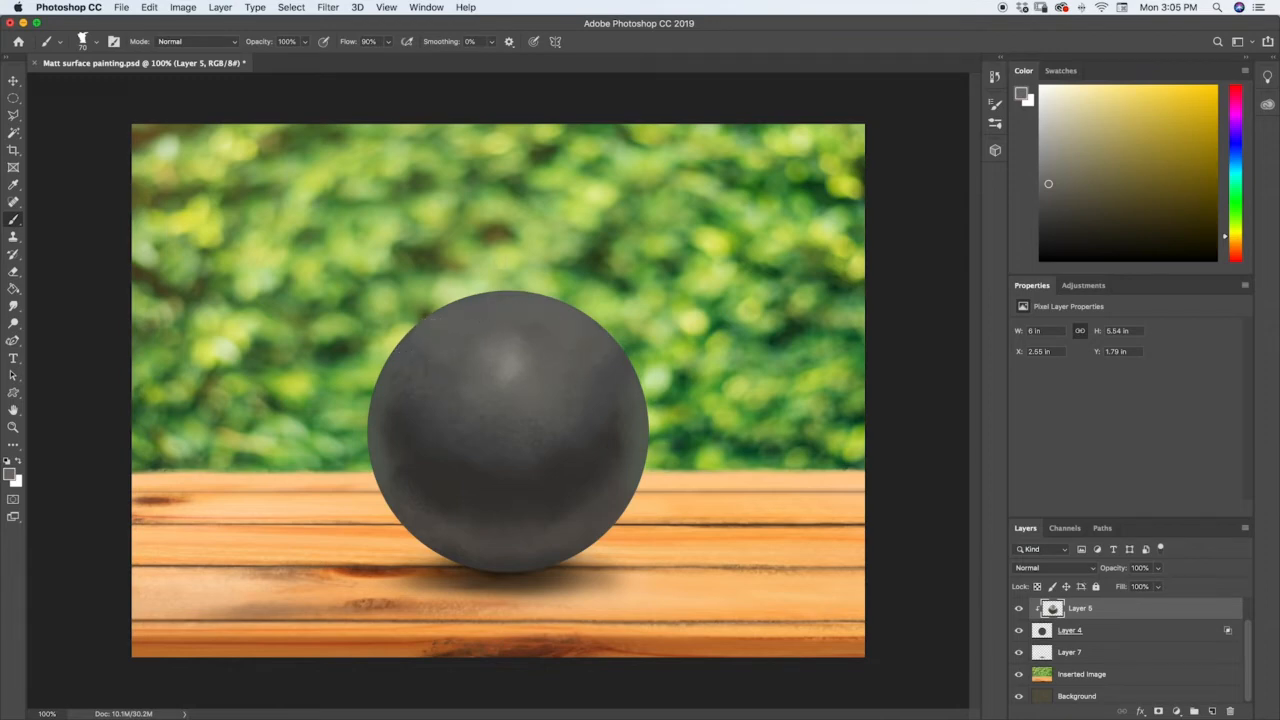
key(i)
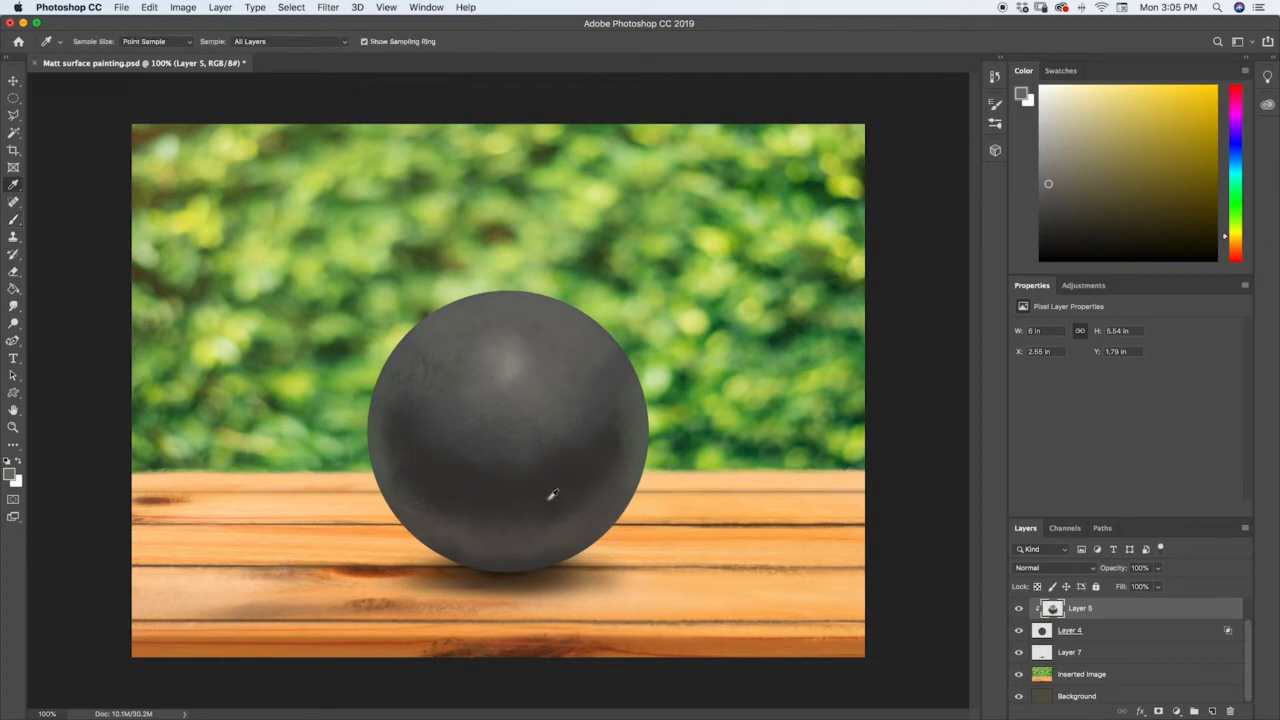
click(589, 470)
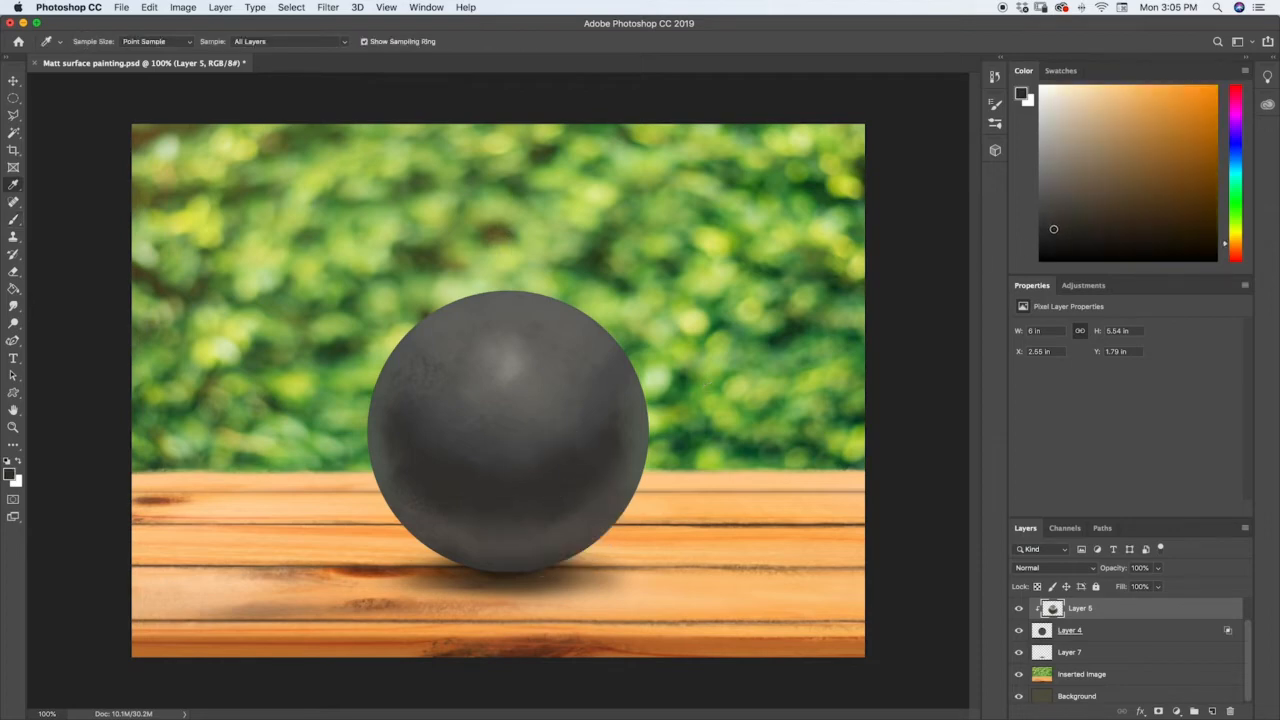
key(b)
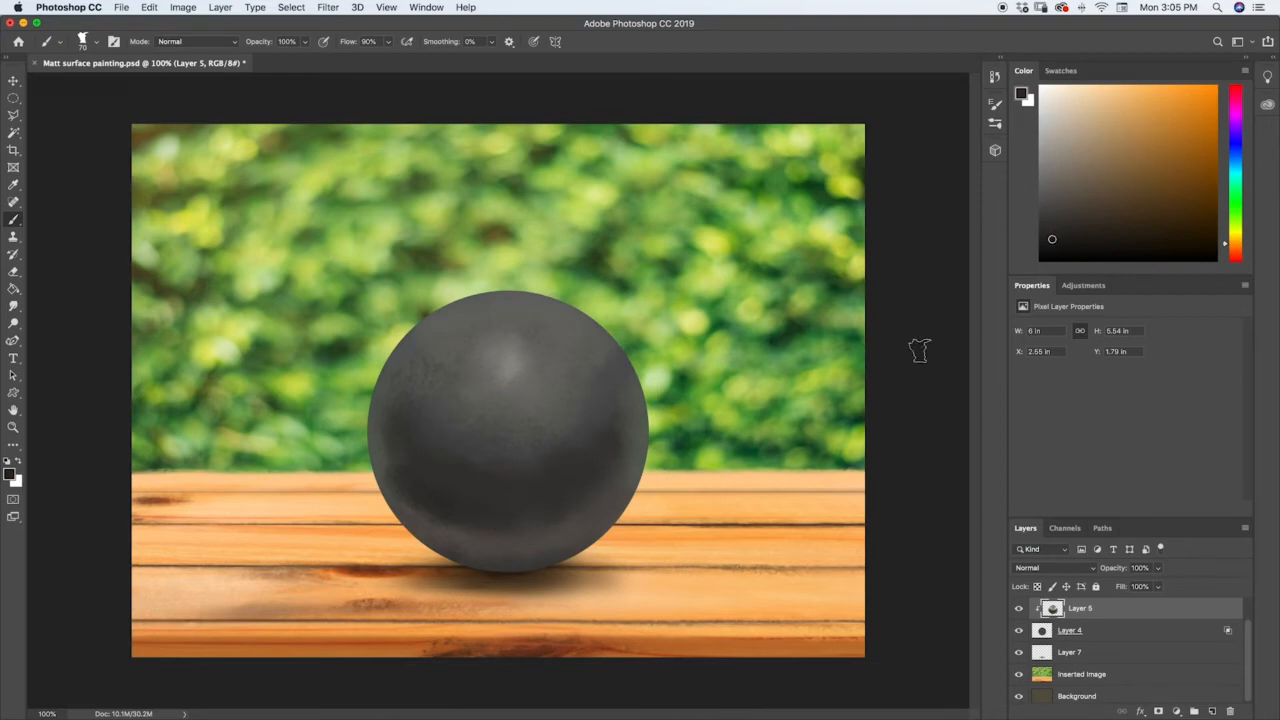
drag(508, 564, 485, 563)
key(super+z)
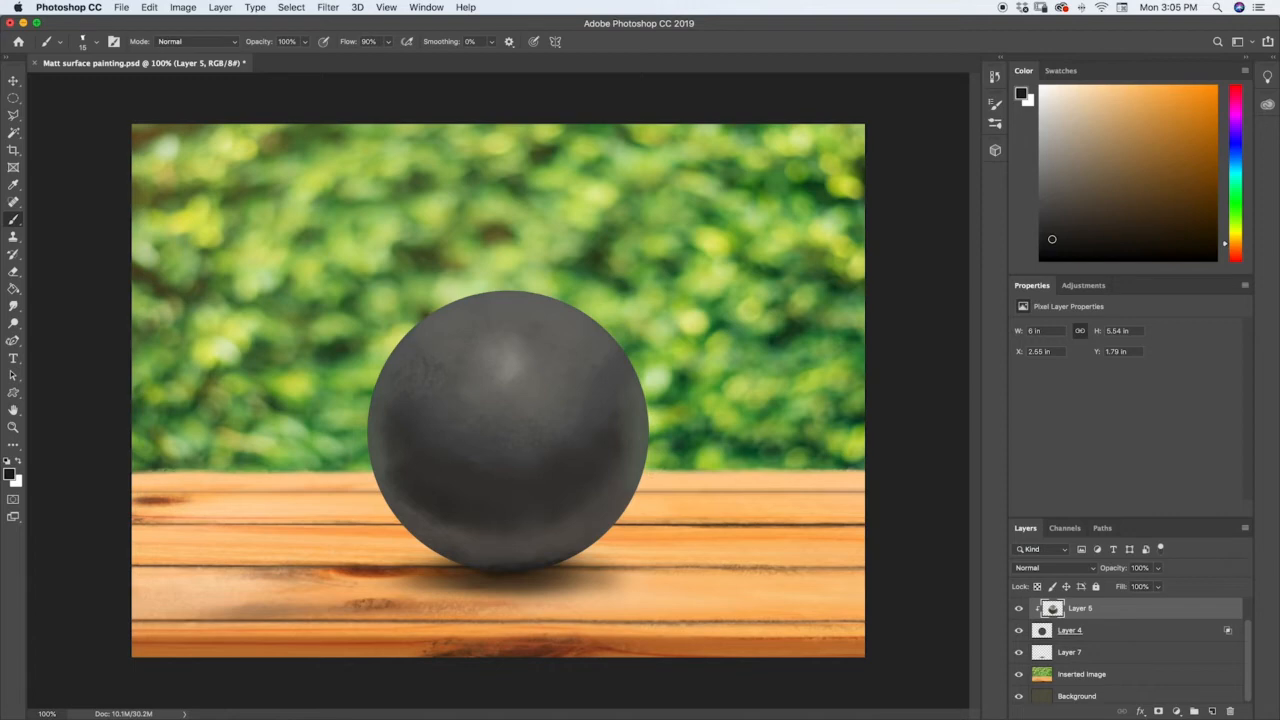
- Add a layer above Layer 5, then return to Layer 5 and blend the sphere's lower shading with a sampled dark tone
alt+click(626, 368)
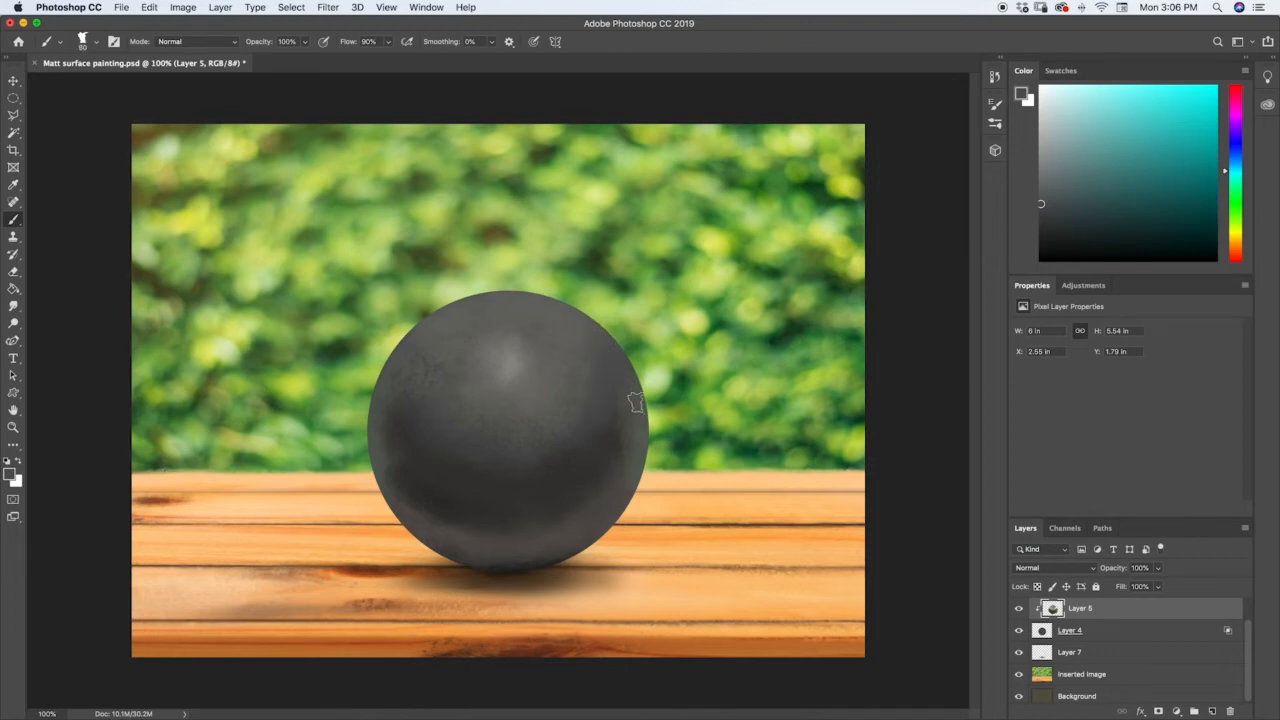
click(1212, 710)
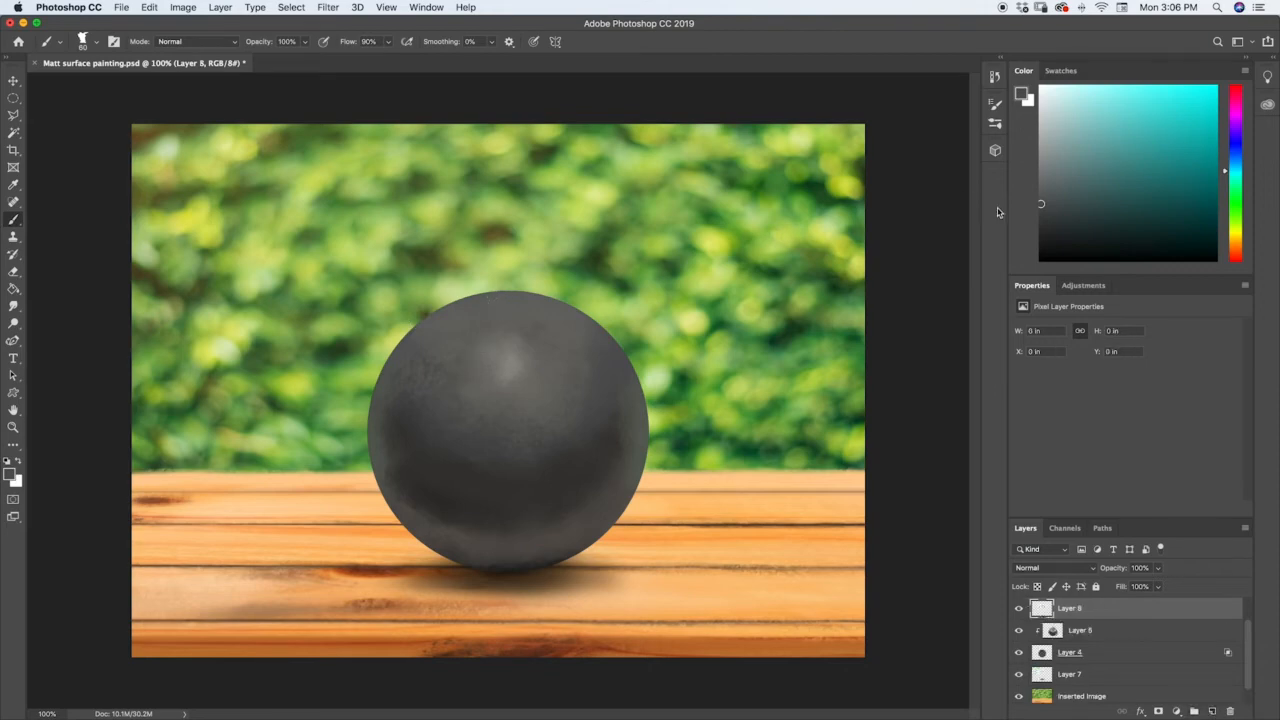
click(1053, 634)
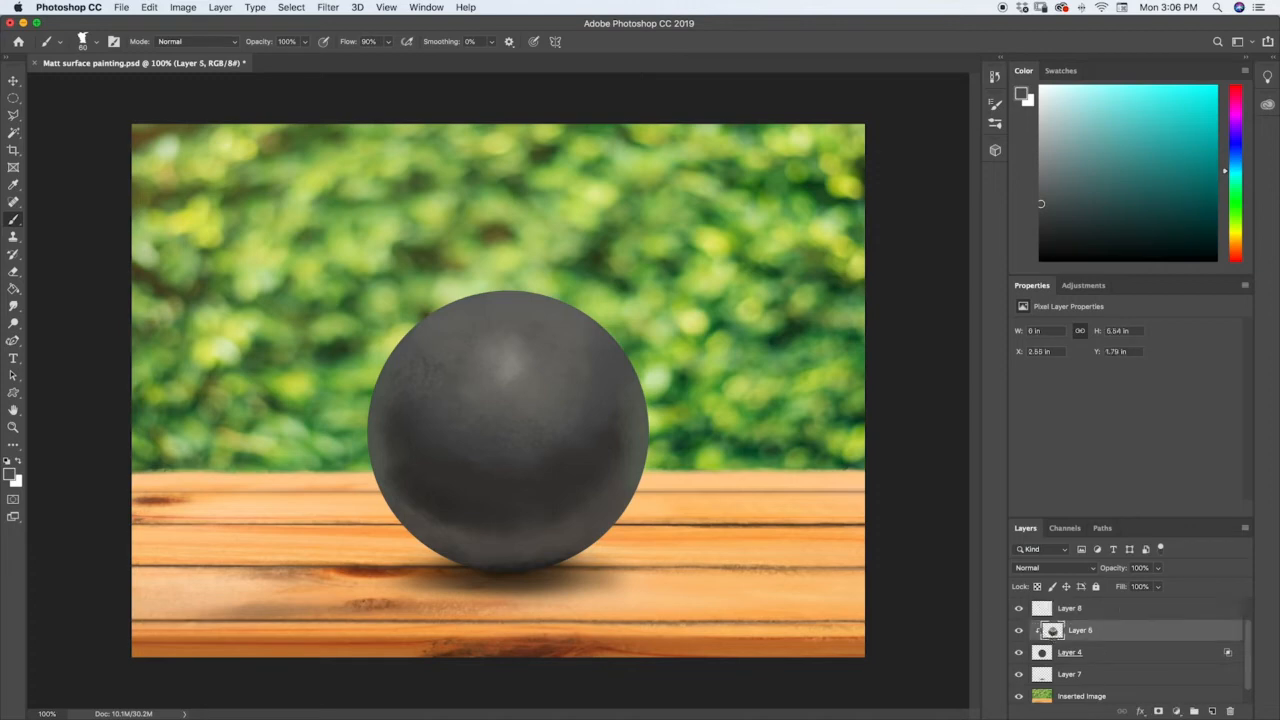
key(i)
click(453, 501)
key(b)
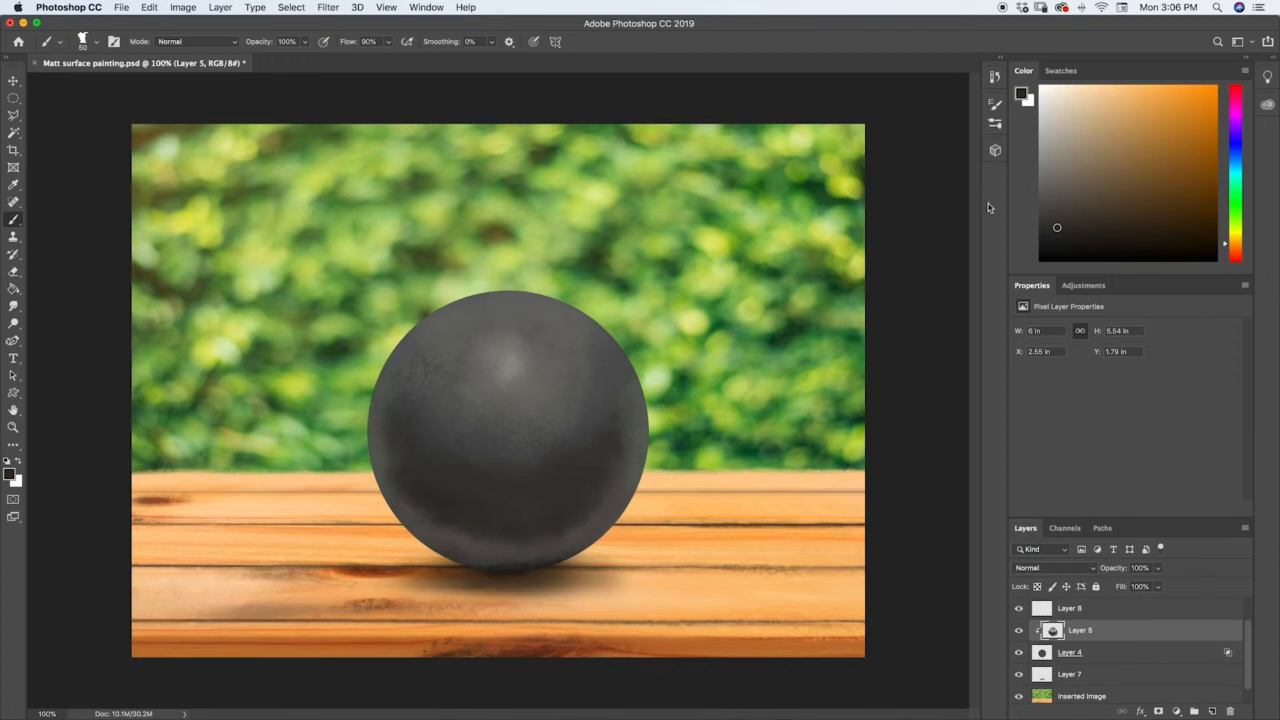
- Make the new empty layer active, choose a medium warm grey, and pick the Sketching brush from the Evenant-Concept-Art-Brush-Pack
click(1049, 611)
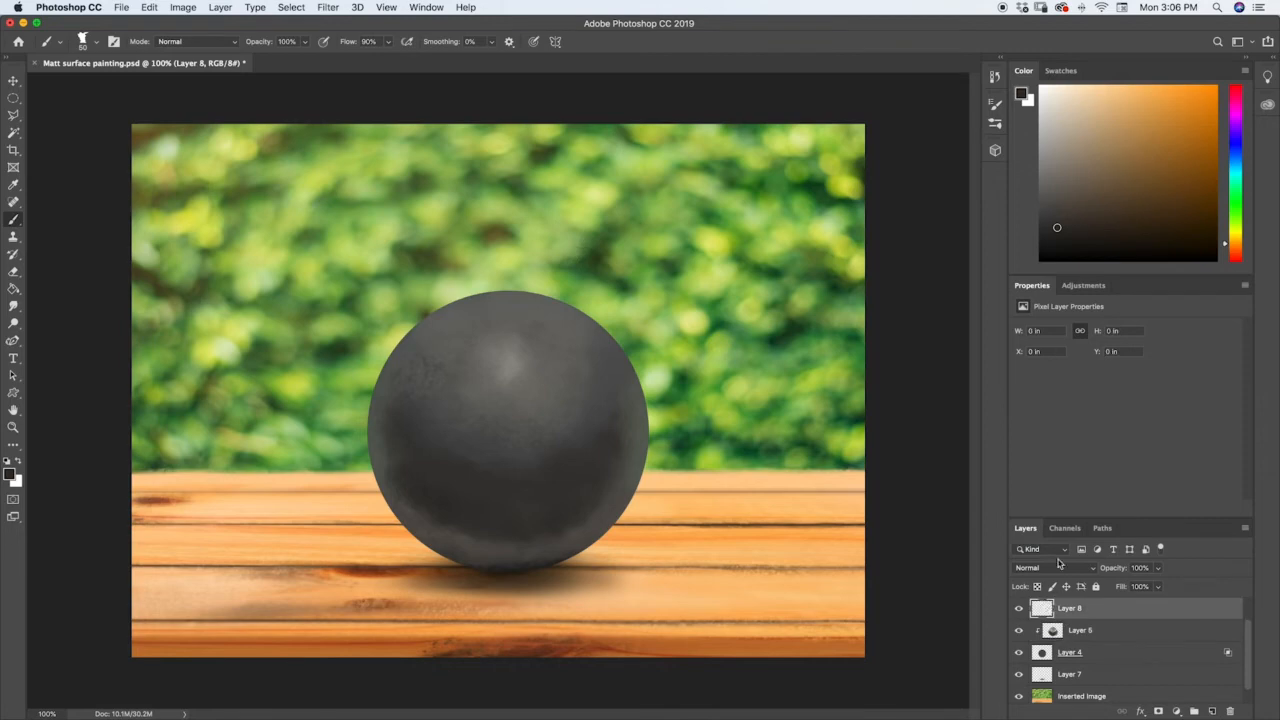
drag(1057, 220, 1050, 197)
click(995, 122)
scroll(977, 233, up, 5)
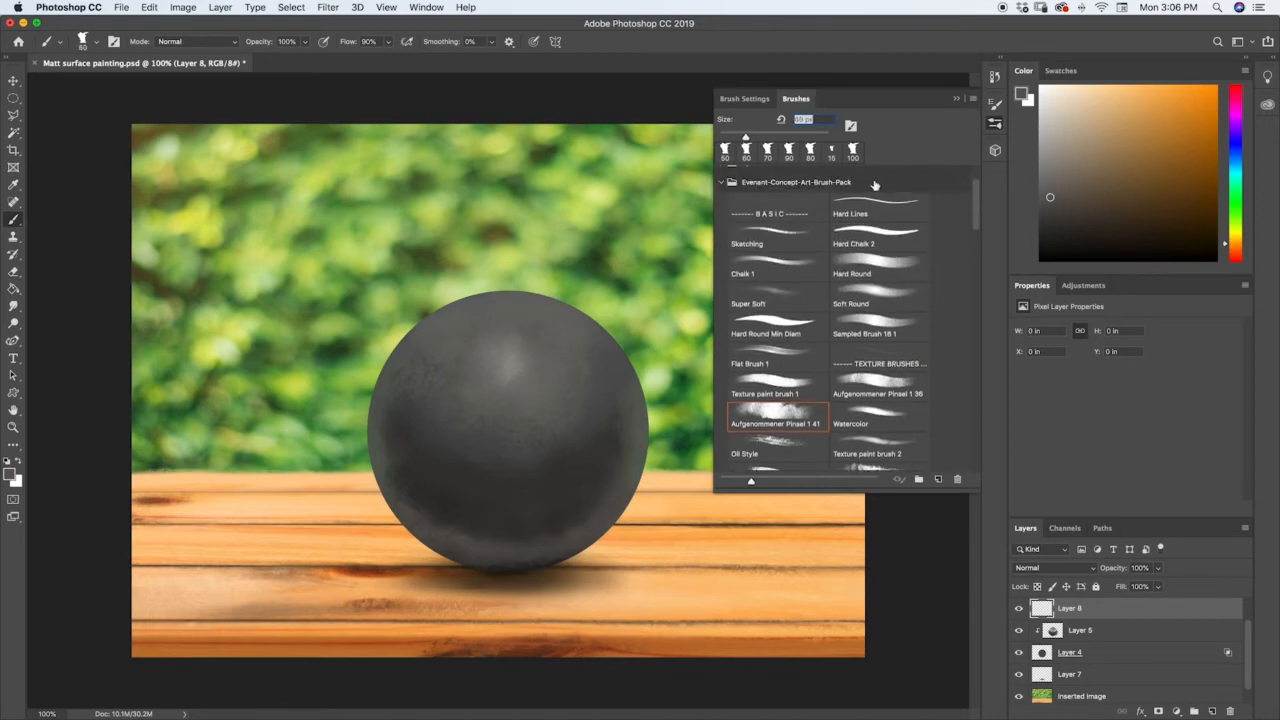
click(763, 226)
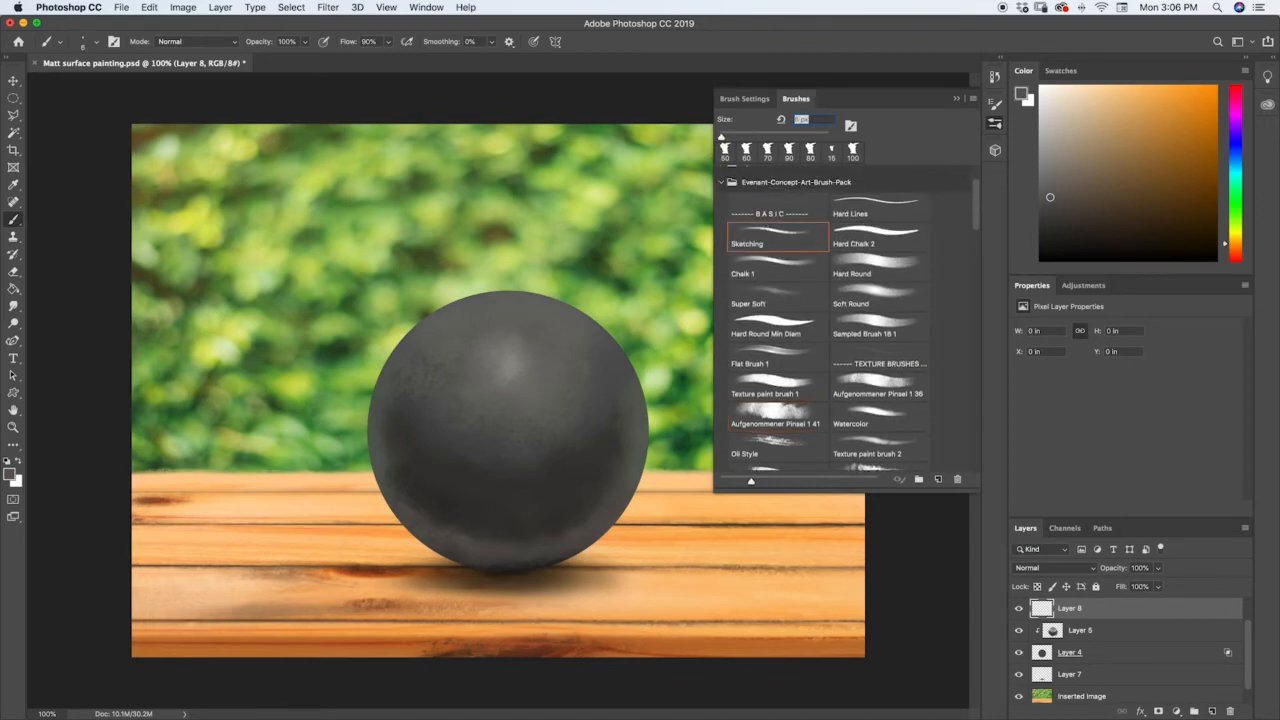
- With the Sketching brush at 4 px and a light neutral grey, paint tiny specks over the sphere's highlight
key(bracketright)
key(bracketright)
key(bracketright)
right_click(507, 374)
drag(500, 376, 507, 381)
key(super+z)
click(1042, 142)
mouse_move(501, 379)
mouse_down()
mouse_move(519, 375)
mouse_move(493, 372)
mouse_move(508, 372)
mouse_up()
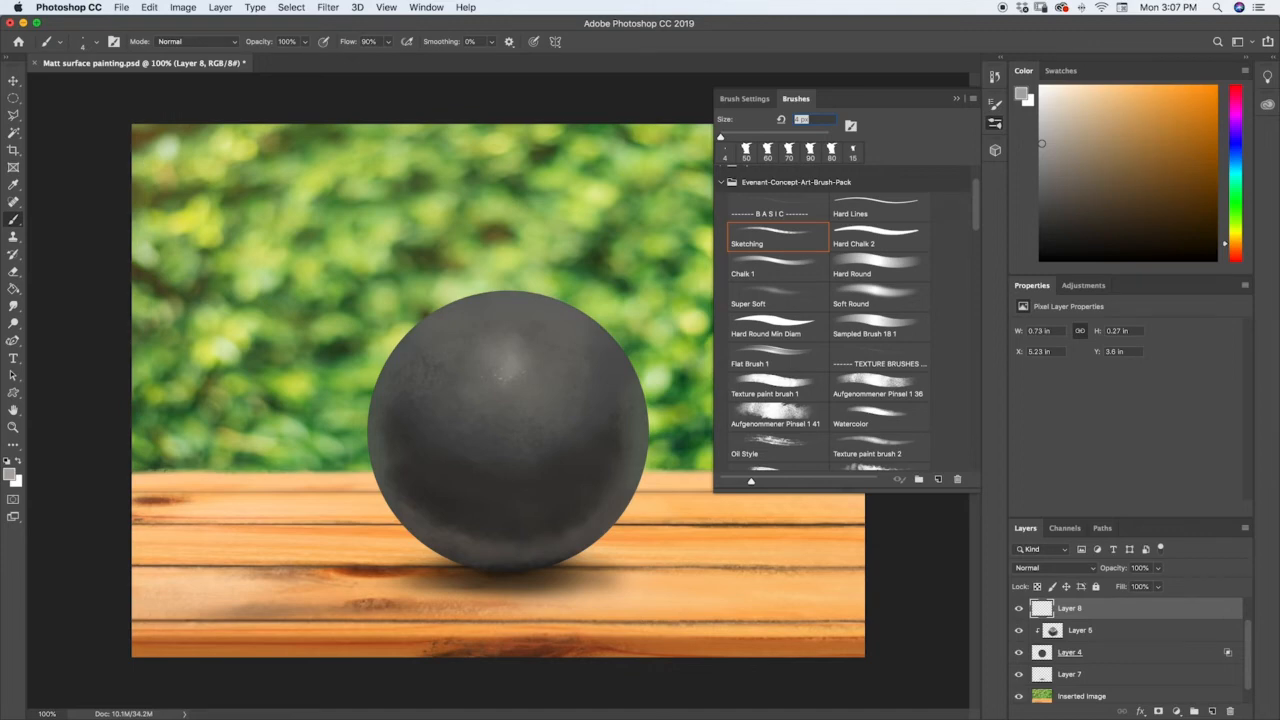
drag(500, 376, 500, 366)
- Choose a dark grey and dot small surface pits around and beside the highlight
click(1039, 198)
right_click(507, 371)
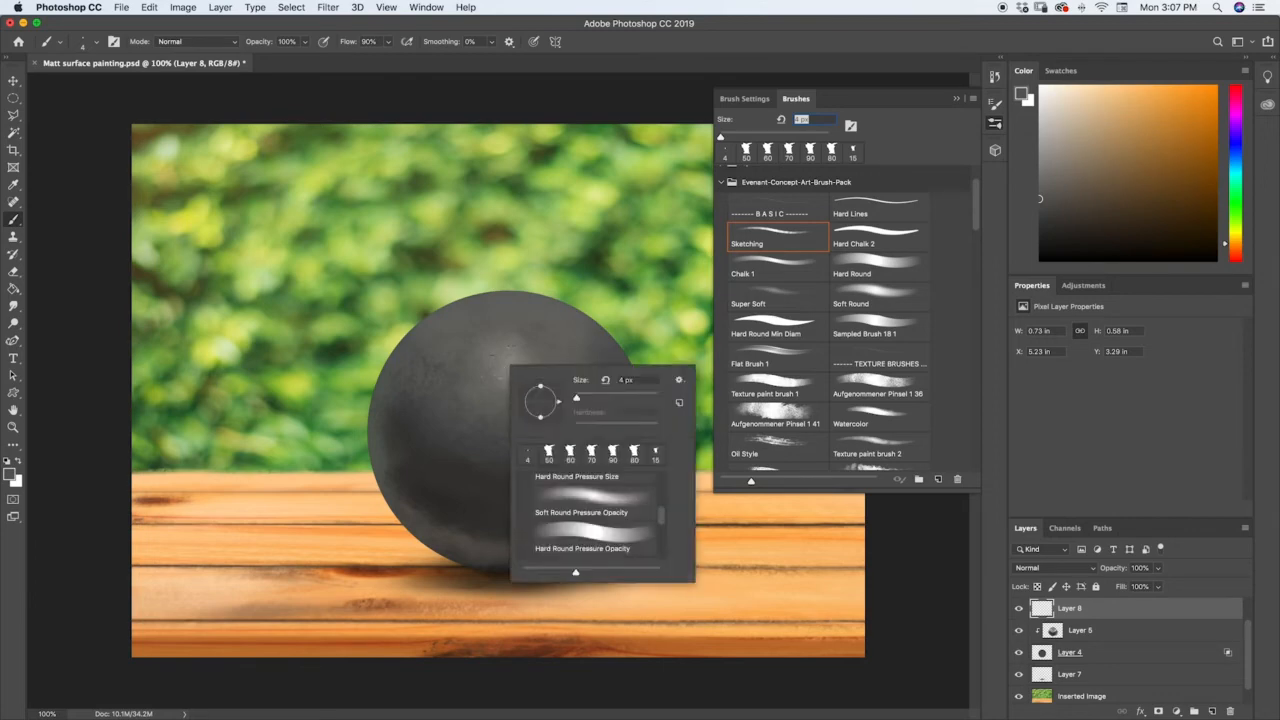
key(Escape)
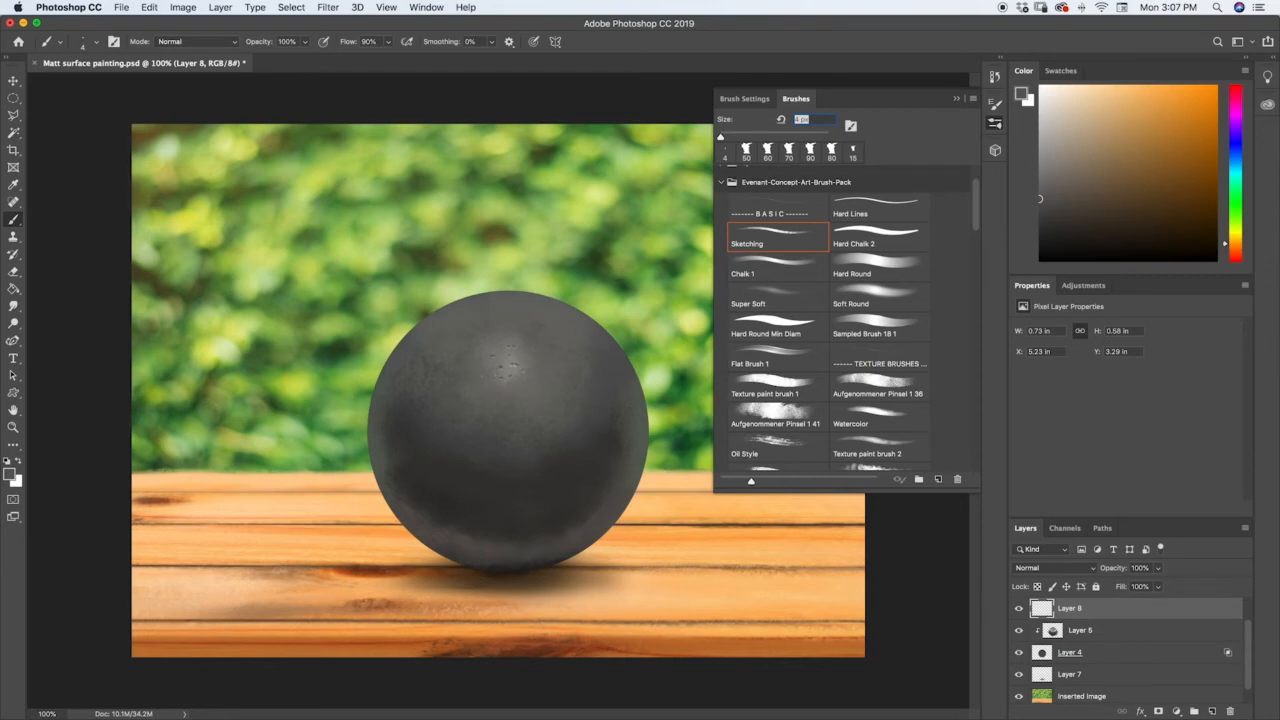
click(476, 366)
click(464, 366)
- Choose a darker grey and dot more pits across the sphere's upper part, mainly on the left
click(1040, 221)
right_click(459, 345)
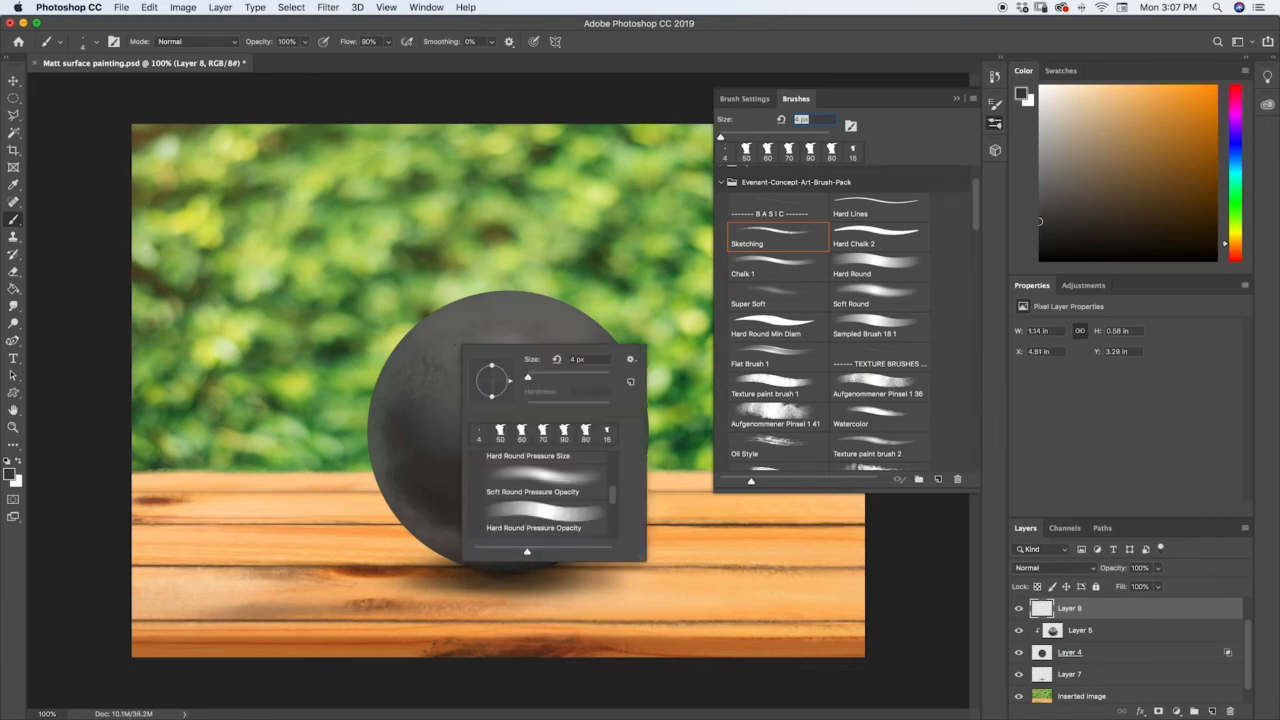
click(457, 360)
click(541, 364)
click(428, 372)
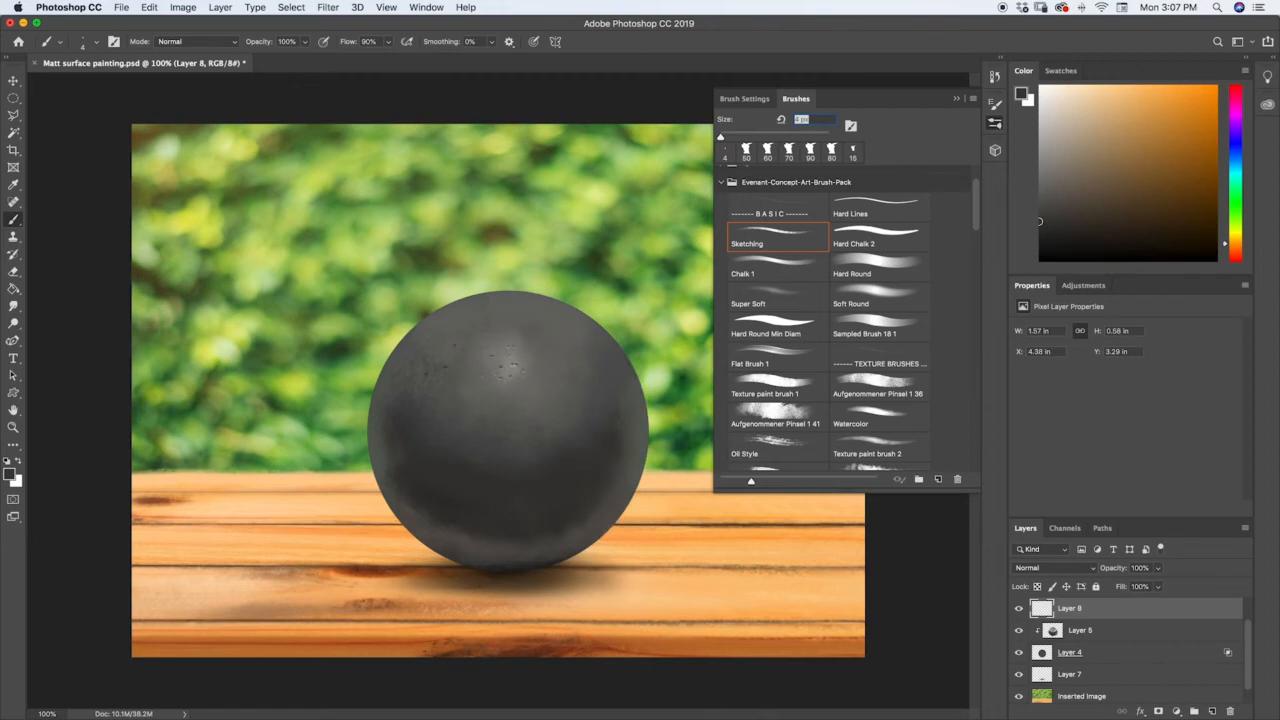
- Scatter dark pits over the sphere's middle, right side and upper-left edge
click(430, 419)
click(617, 386)
click(522, 422)
click(525, 475)
right_click(460, 426)
key(Escape)
click(421, 385)
click(405, 383)
click(391, 382)
- Choose a near-black grey and dot pits along the sphere's lower-right edge and underside
click(1040, 244)
click(632, 494)
click(612, 506)
click(594, 520)
click(540, 547)
- Choose lighter greys to add light accents to the surface pits, and close the brush list
drag(1039, 165, 1039, 127)
click(1040, 145)
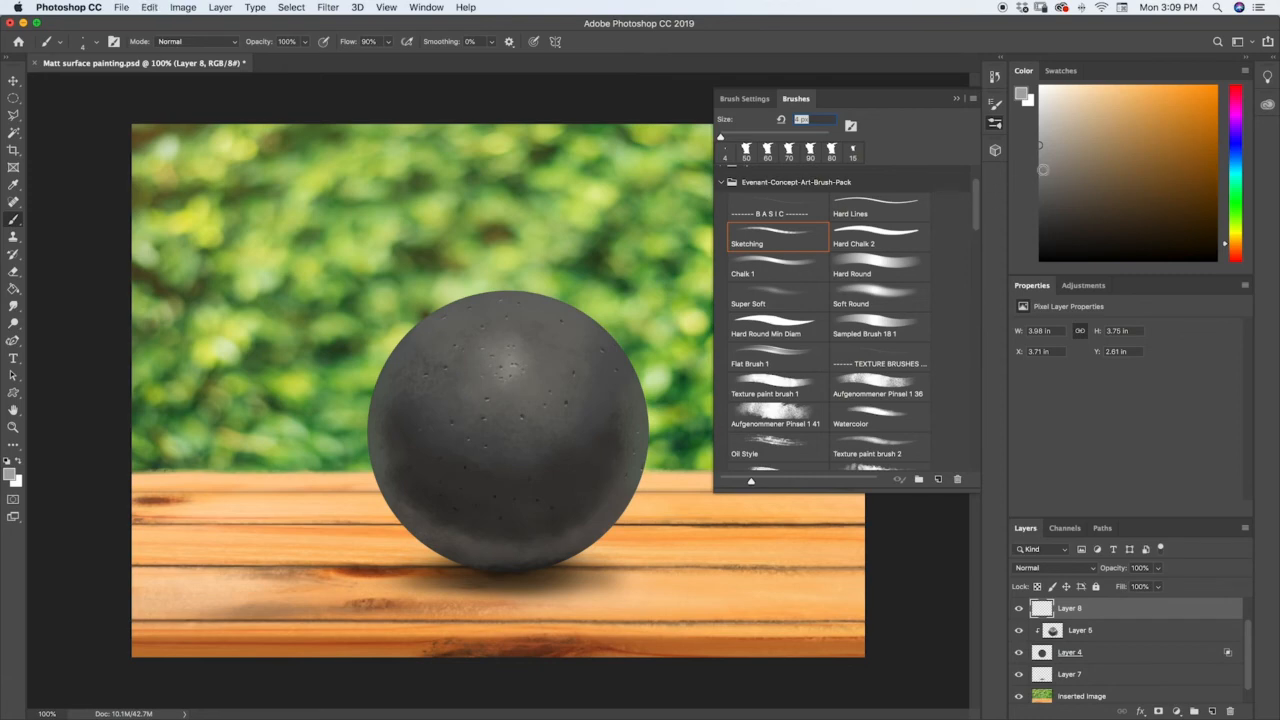
click(1040, 177)
click(956, 98)
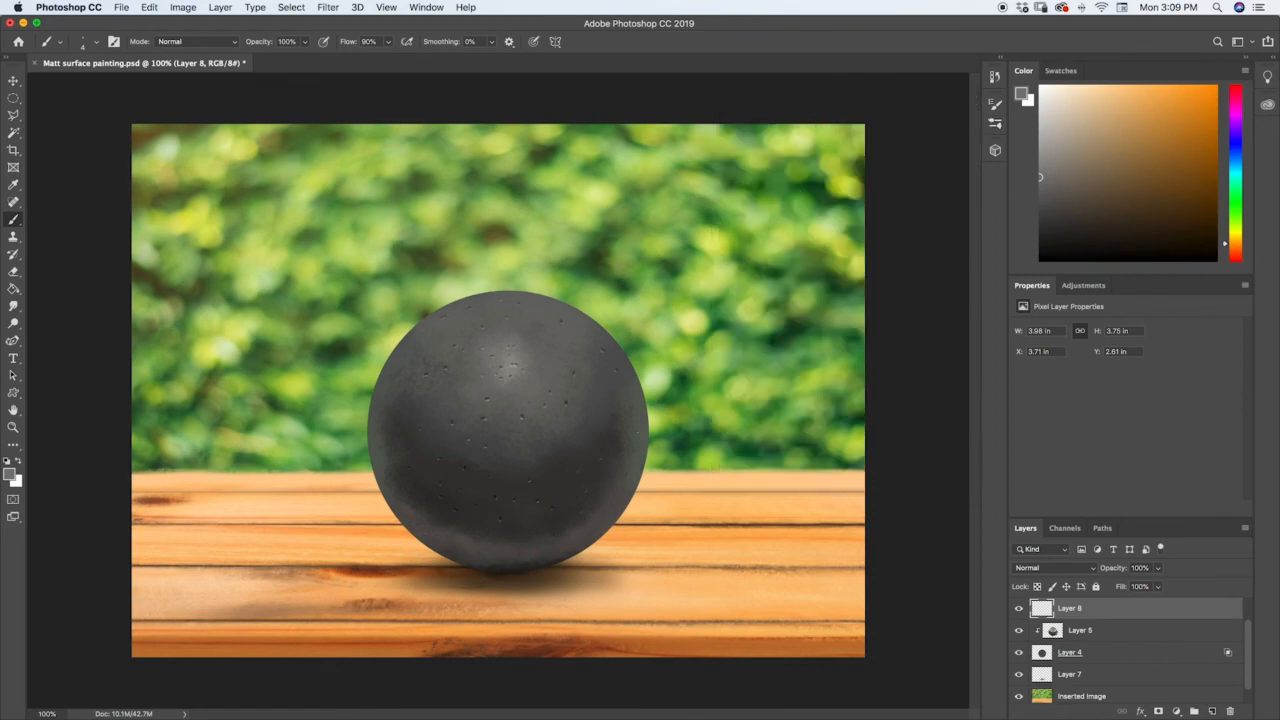
- Lower the opacity of the surface-pit layer to 46%
click(1157, 586)
drag(1147, 588, 1127, 587)
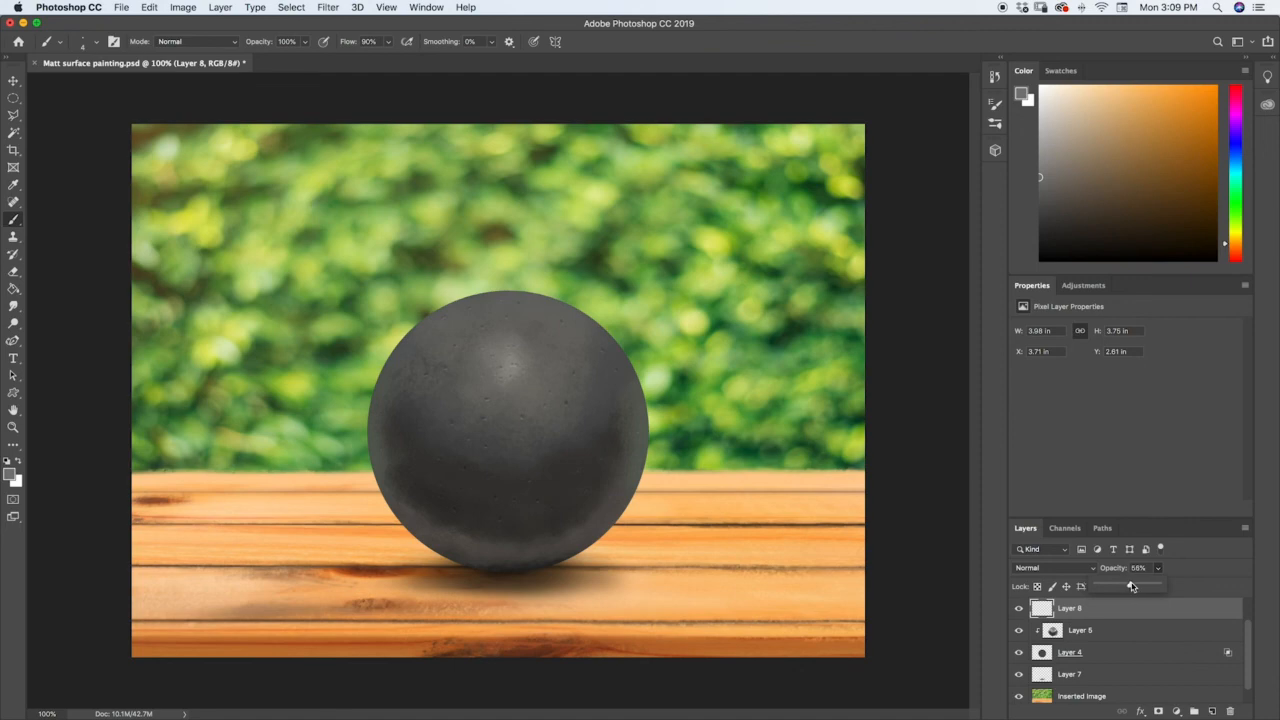
mouse_move(1138, 583)
mouse_down()
mouse_move(1176, 546)
mouse_move(1126, 588)
mouse_up()
- Apply a Brightness/Contrast adjustment to the shading on Layer 5 with brightness set to 20
click(1042, 652)
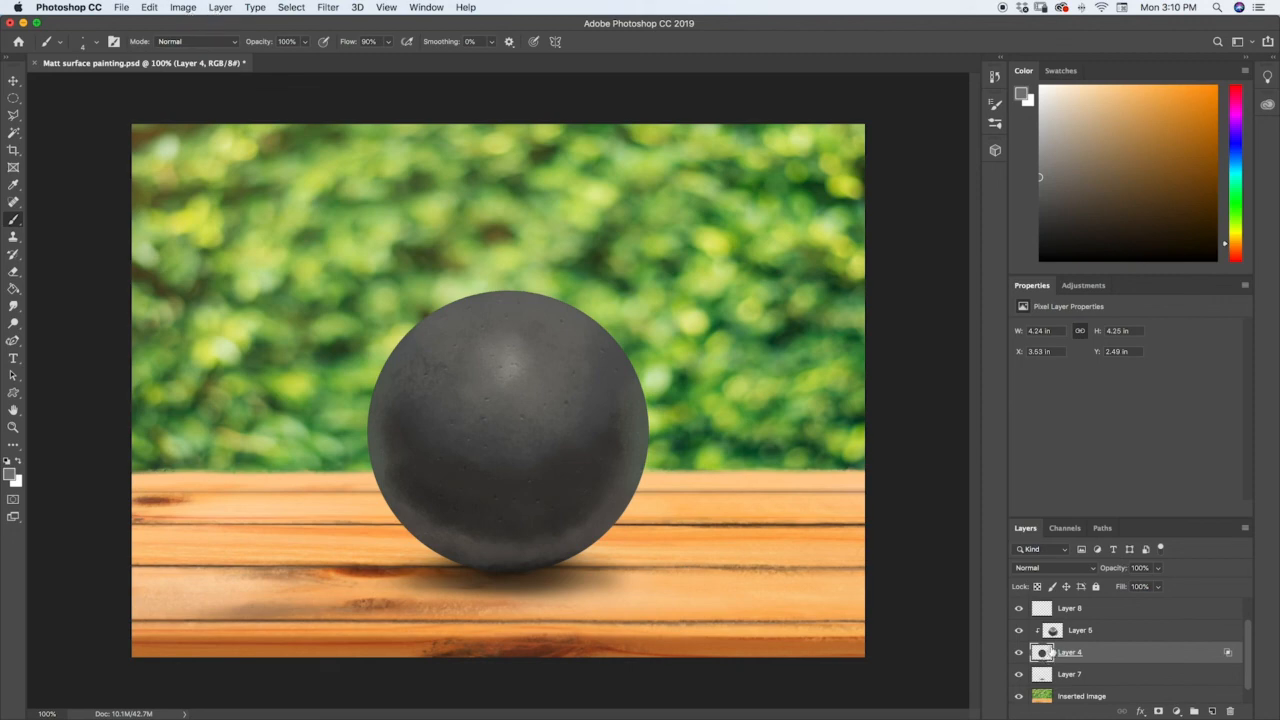
click(1049, 631)
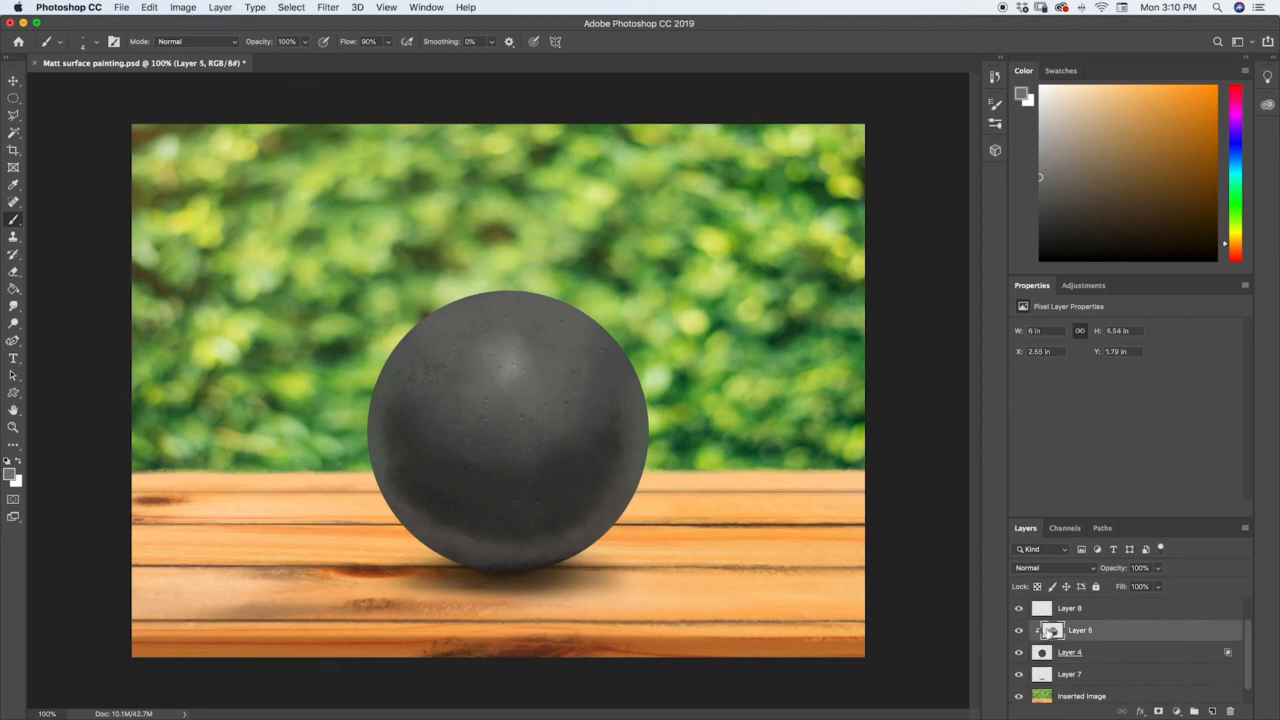
click(181, 10)
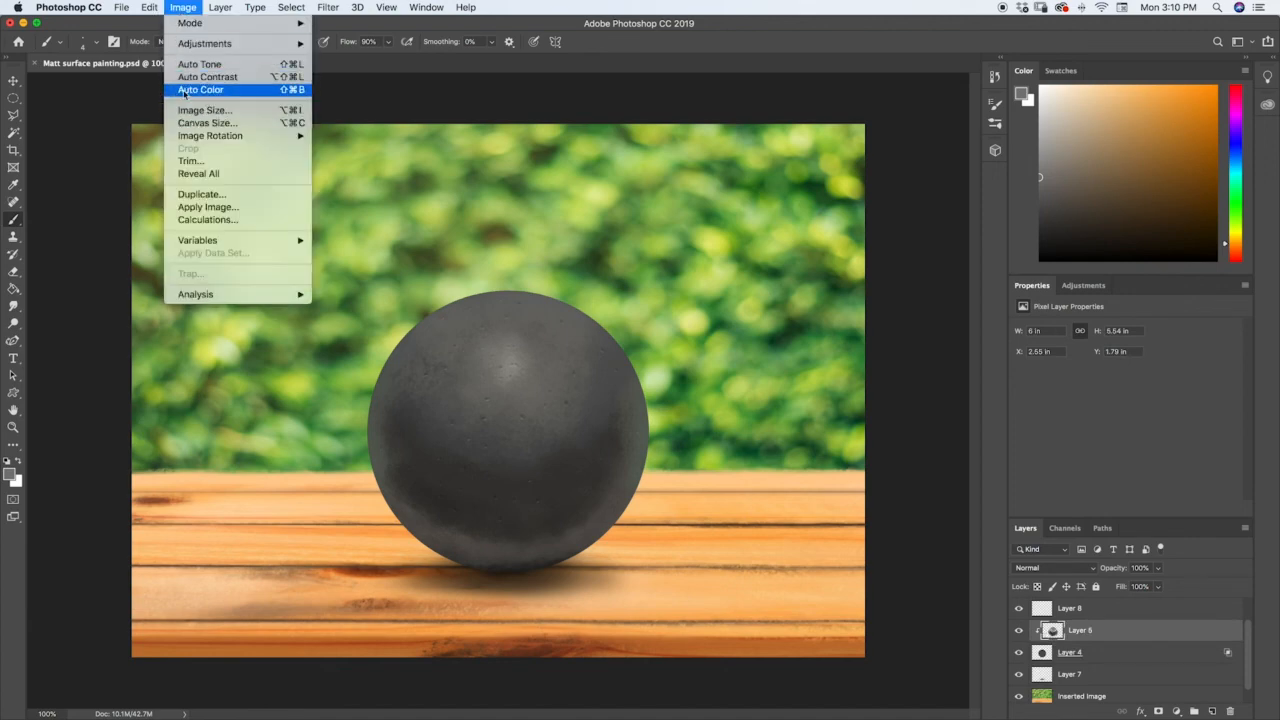
mouse_move(183, 46)
mouse_move(297, 46)
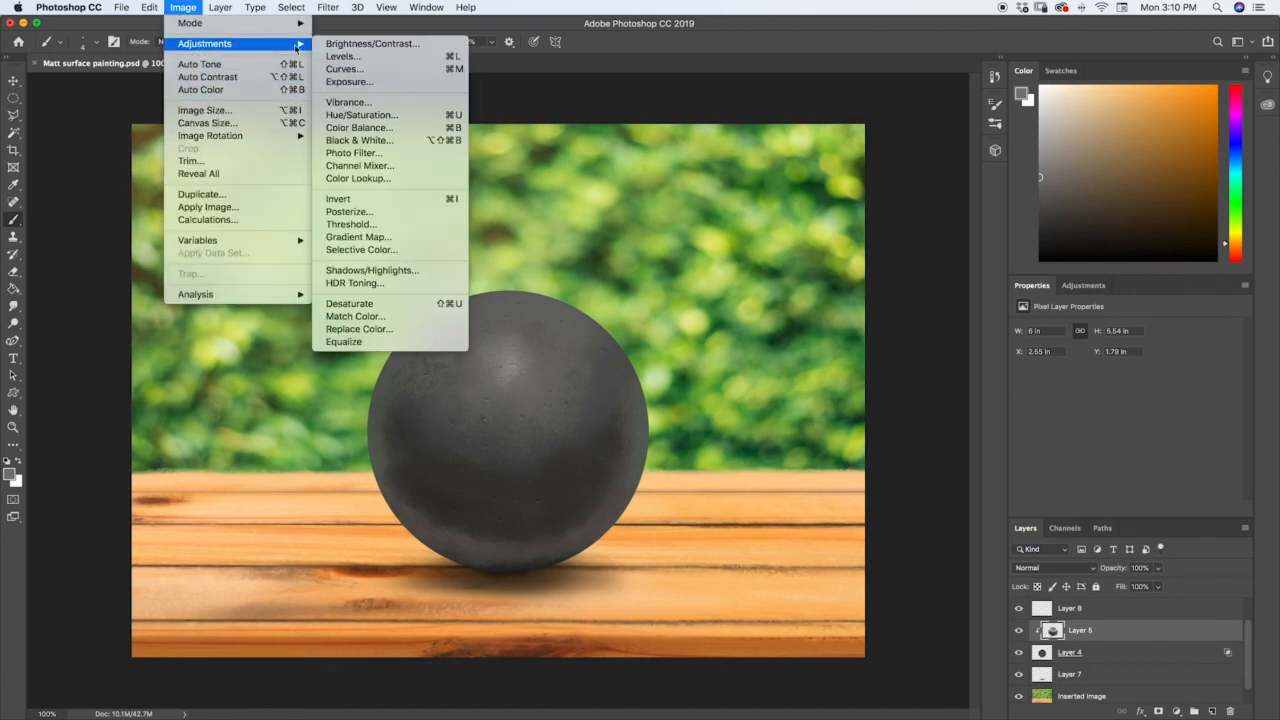
click(337, 46)
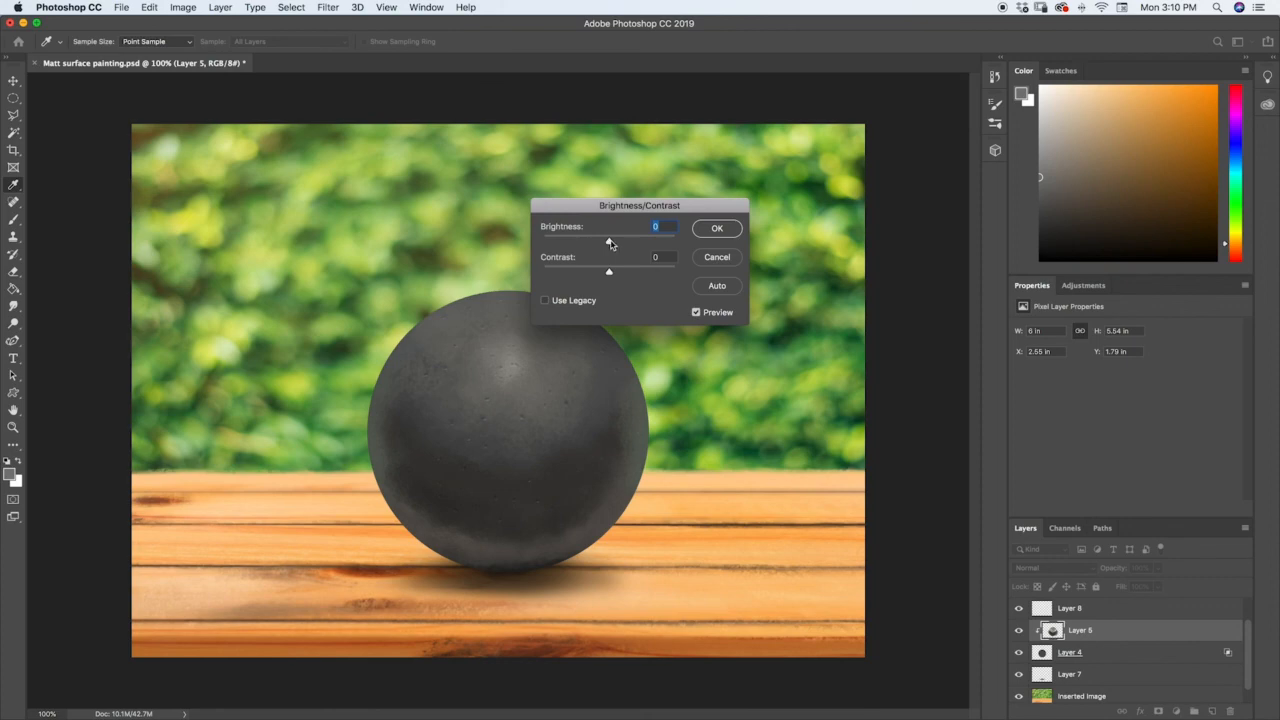
drag(609, 244, 619, 244)
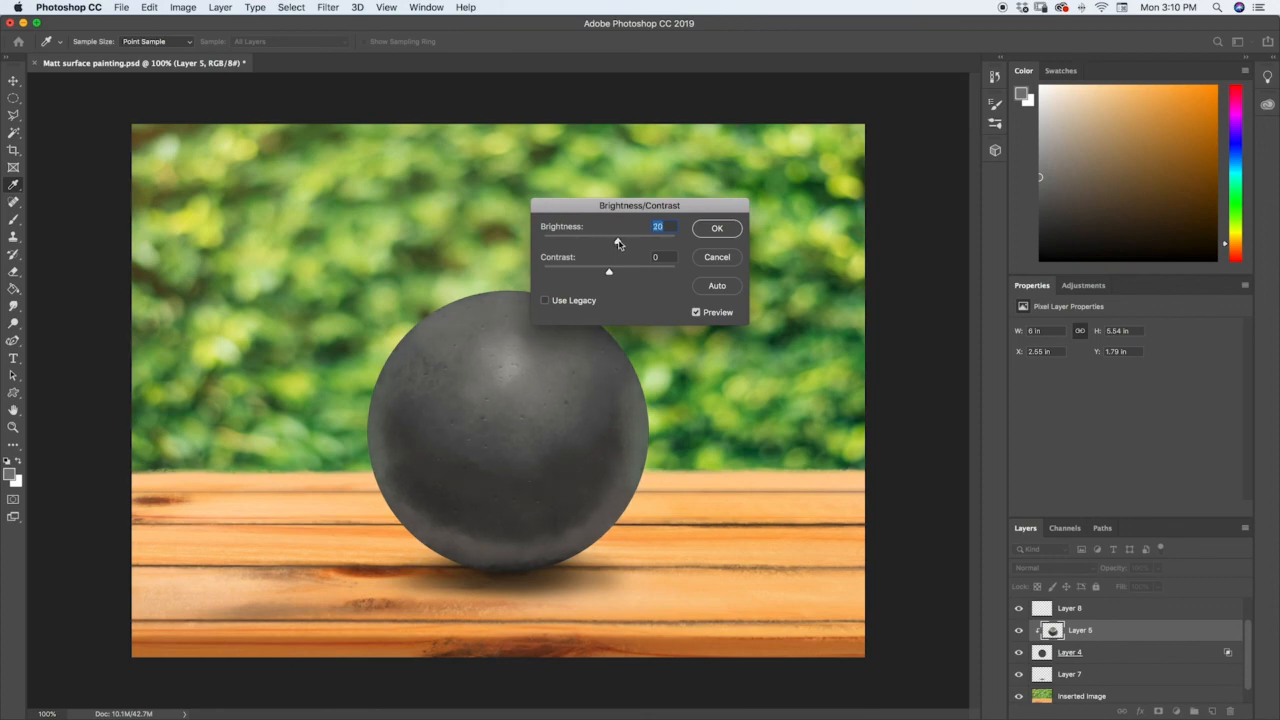
click(717, 228)
key(b)
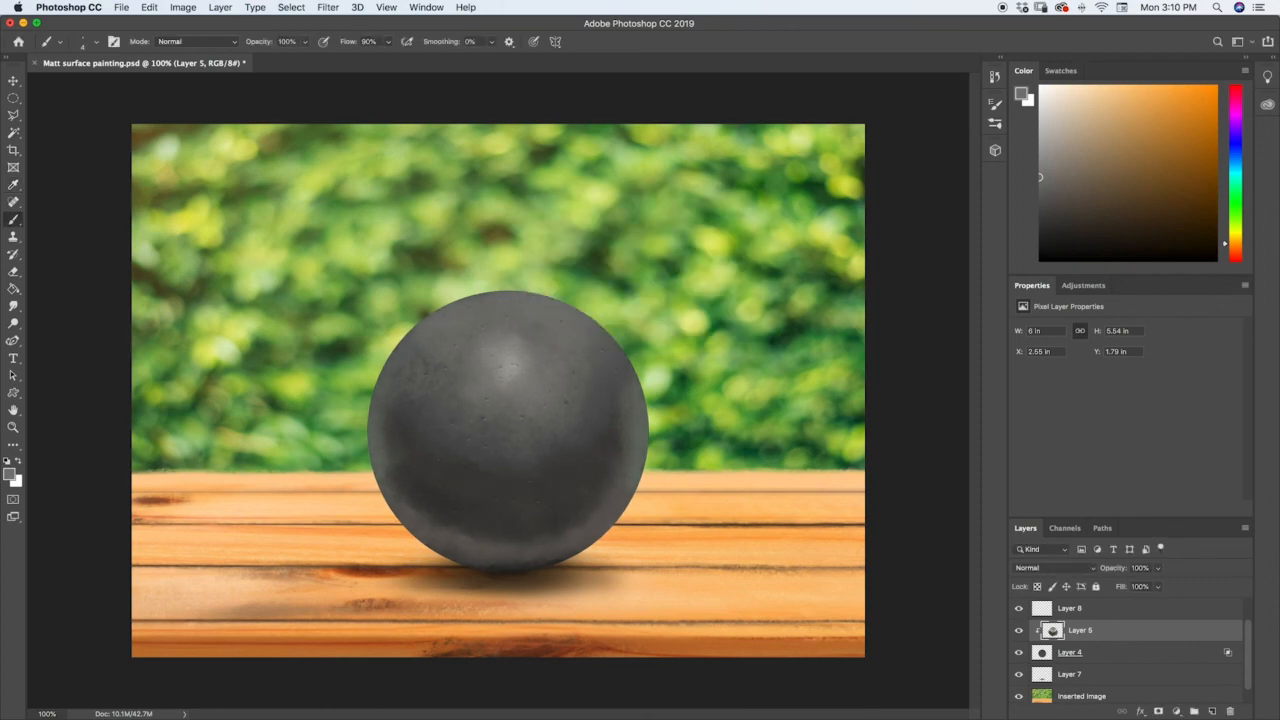
- Apply a Brightness/Contrast adjustment to the base circle on Layer 4, raising its contrast slightly
click(1040, 653)
click(180, 8)
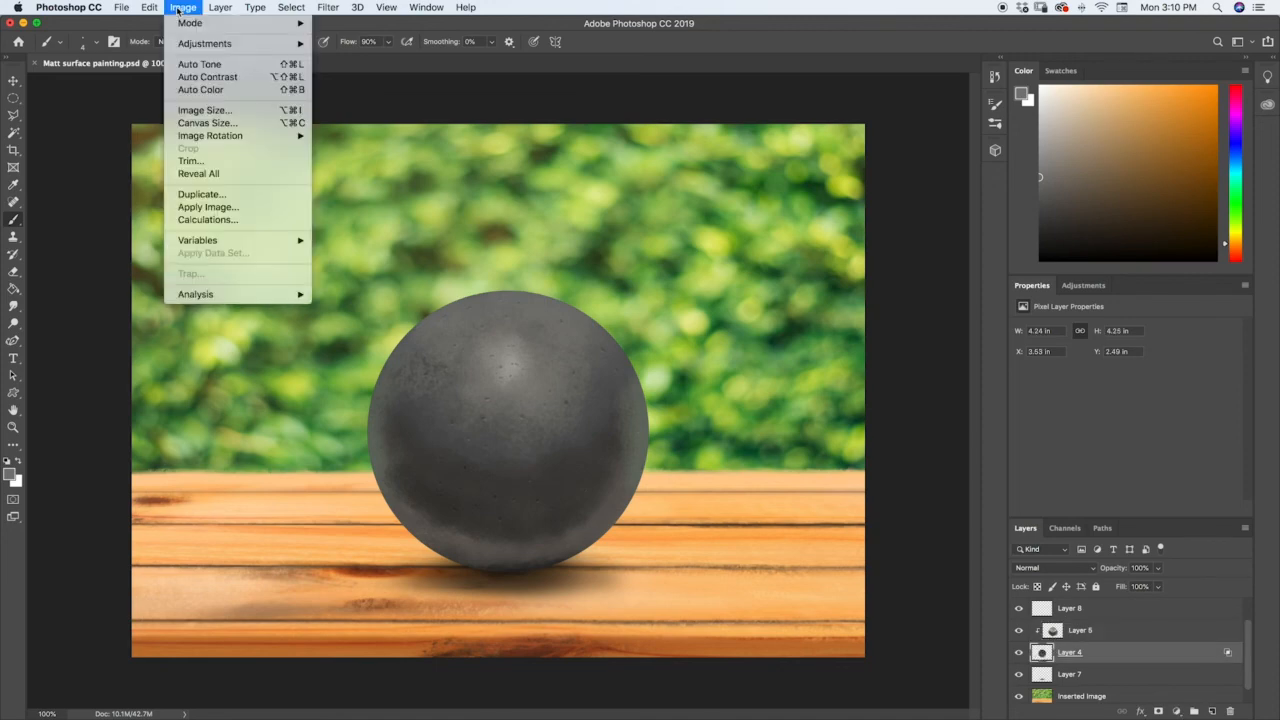
mouse_move(251, 46)
click(367, 46)
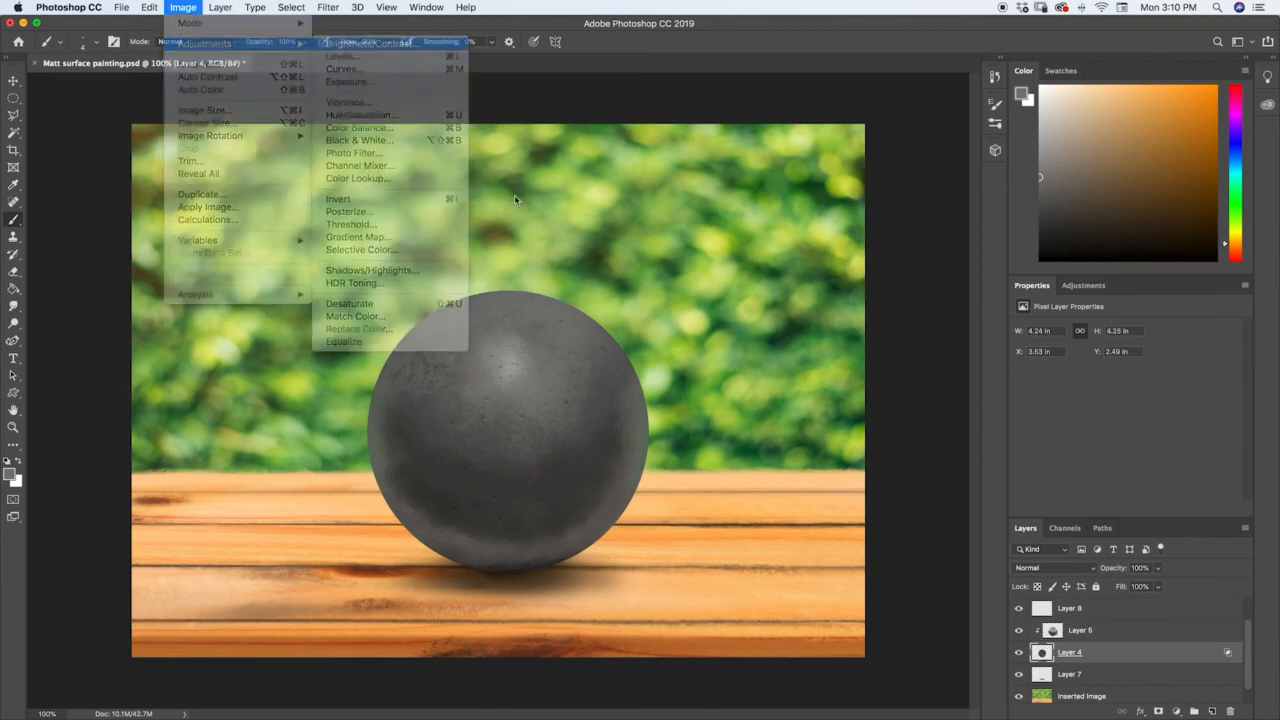
drag(610, 274, 616, 275)
click(716, 229)
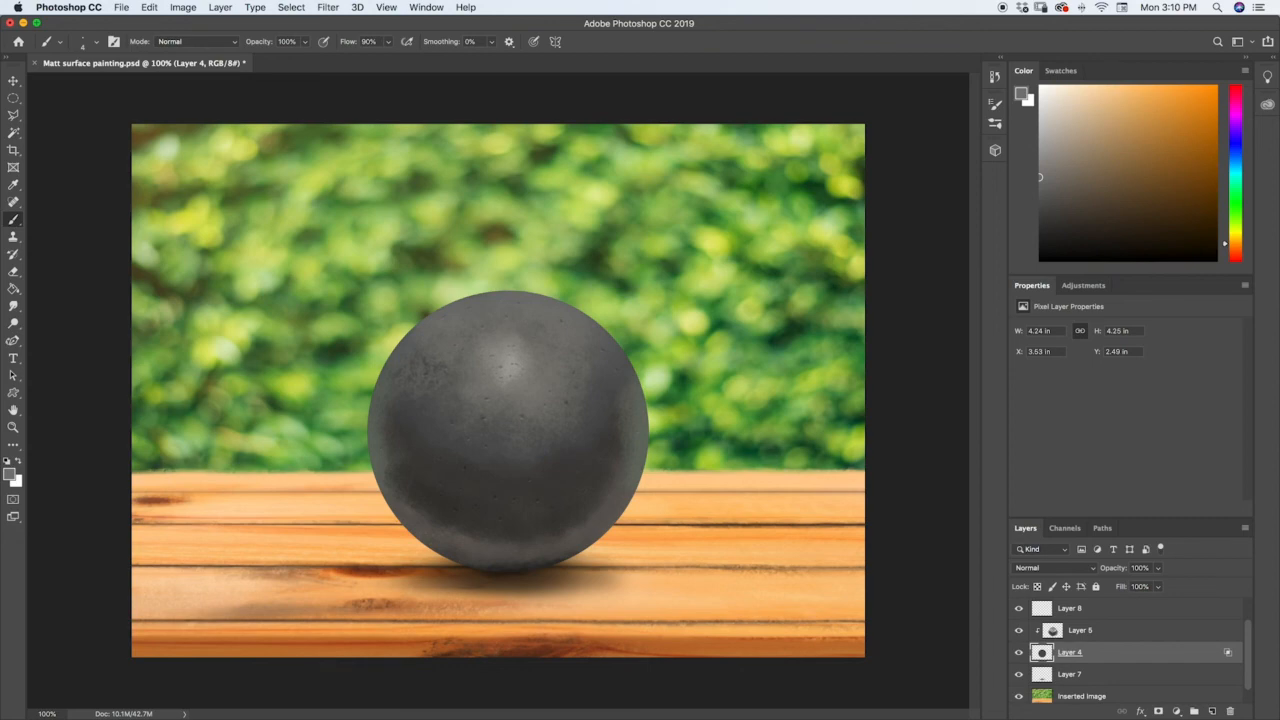
- Set the opacity of the surface-pit layer to 55%
click(1050, 608)
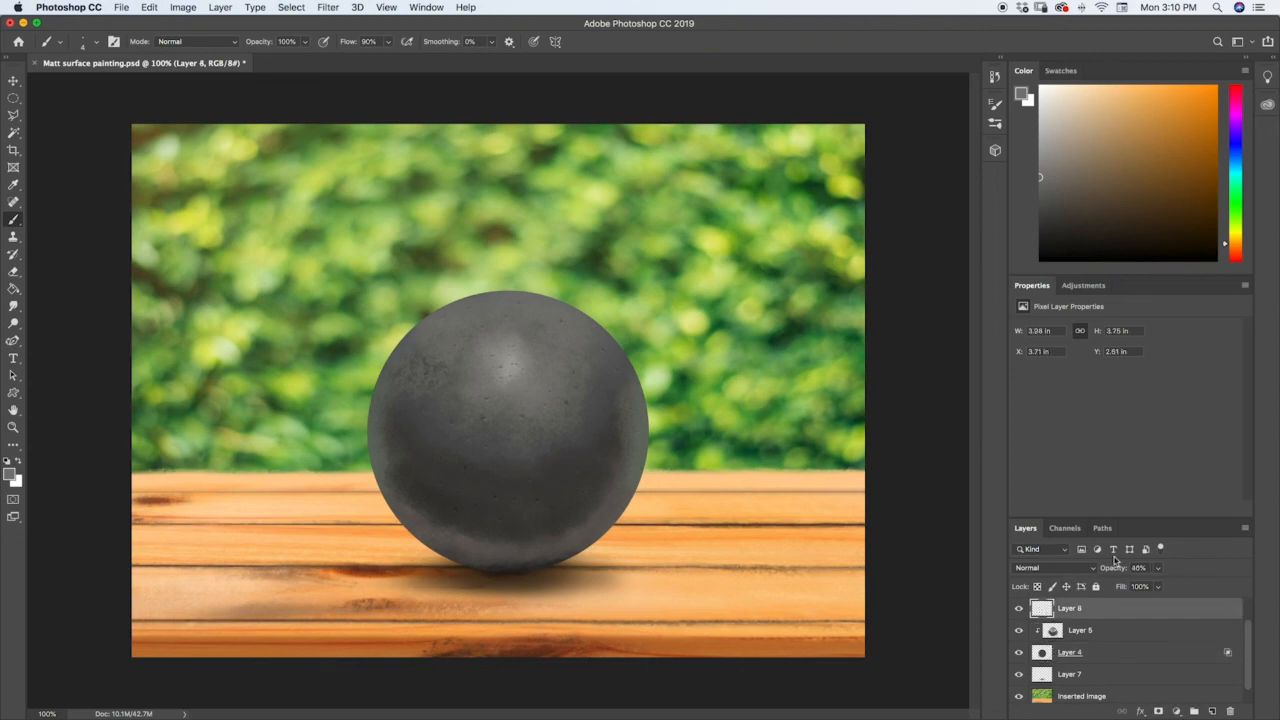
drag(1159, 571, 1164, 587)
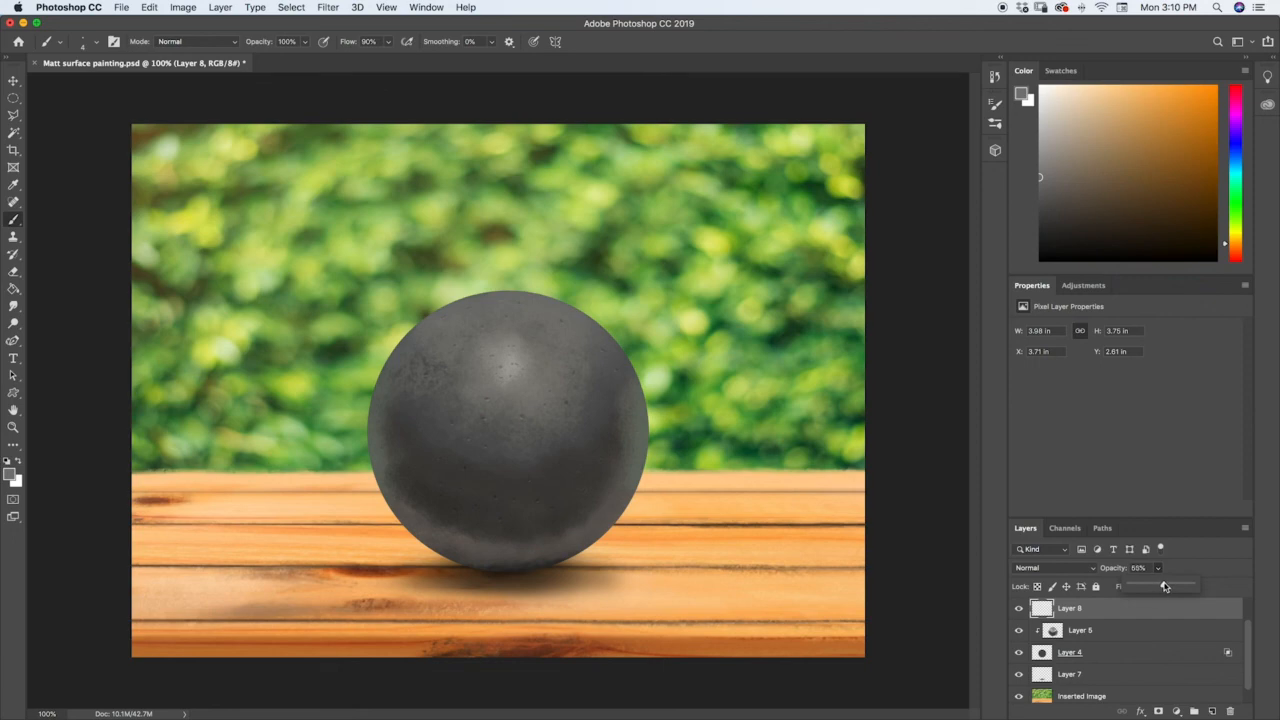